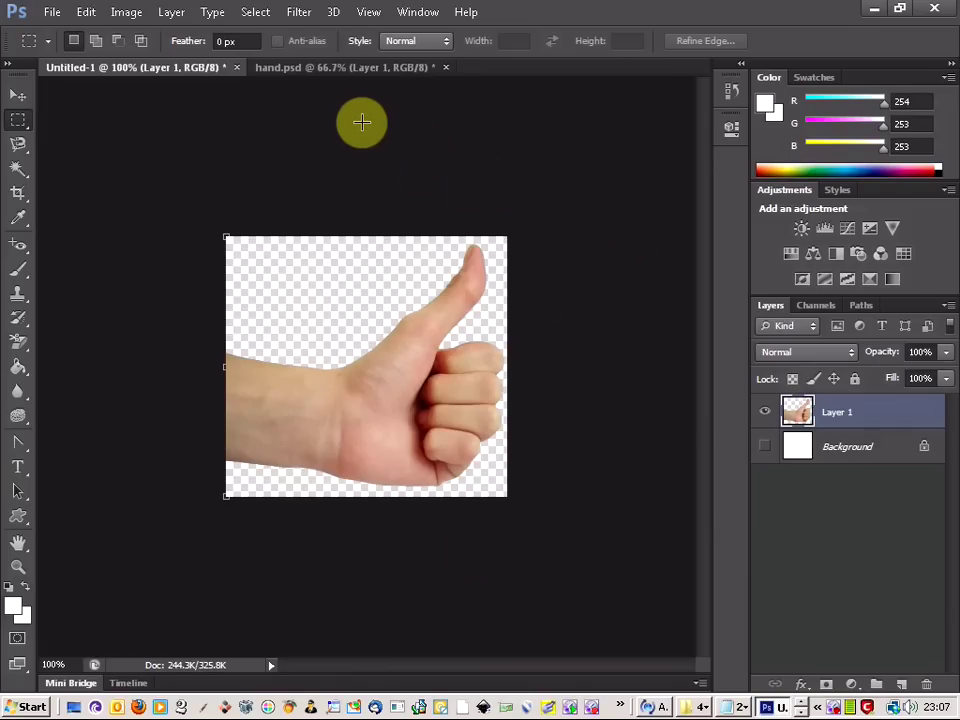
- Copy the thumbs-up hand layer onto the flag document hand.psd
click(314, 75)
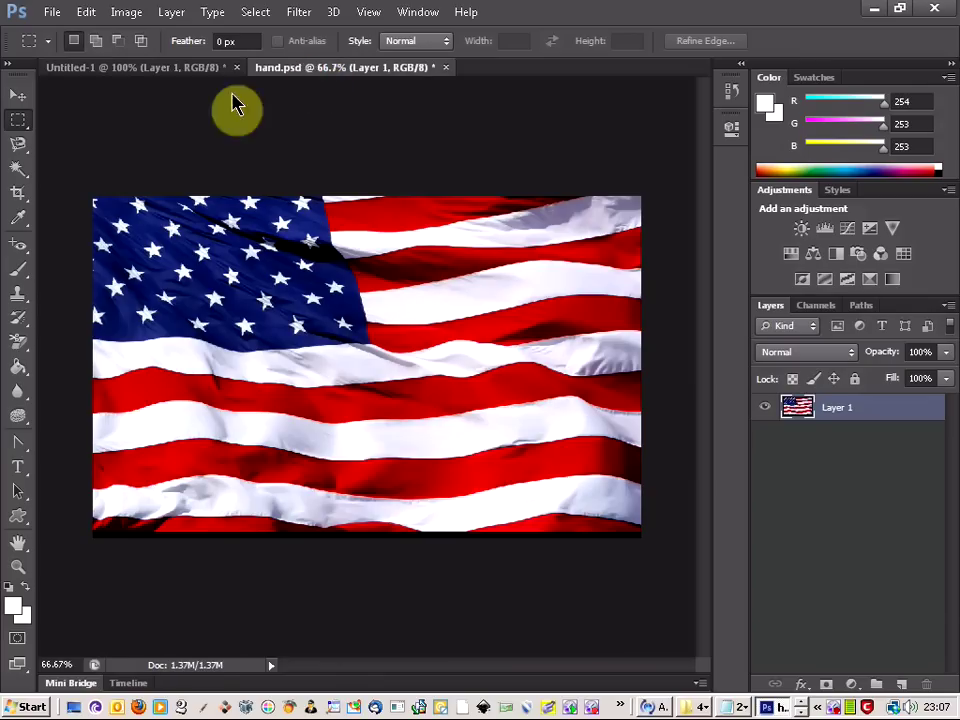
click(180, 72)
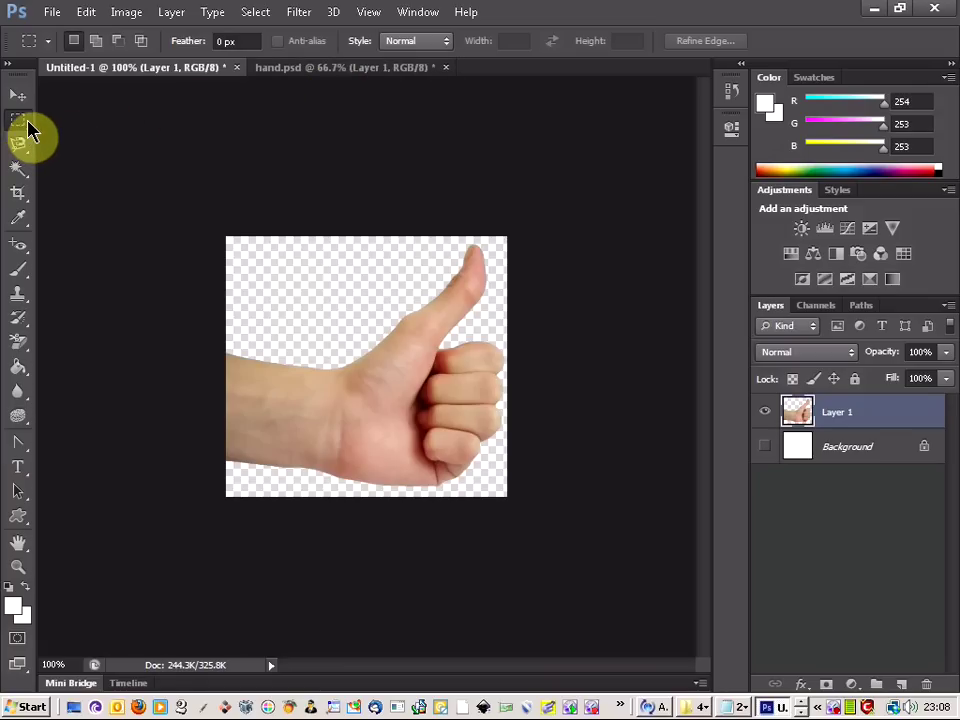
click(19, 98)
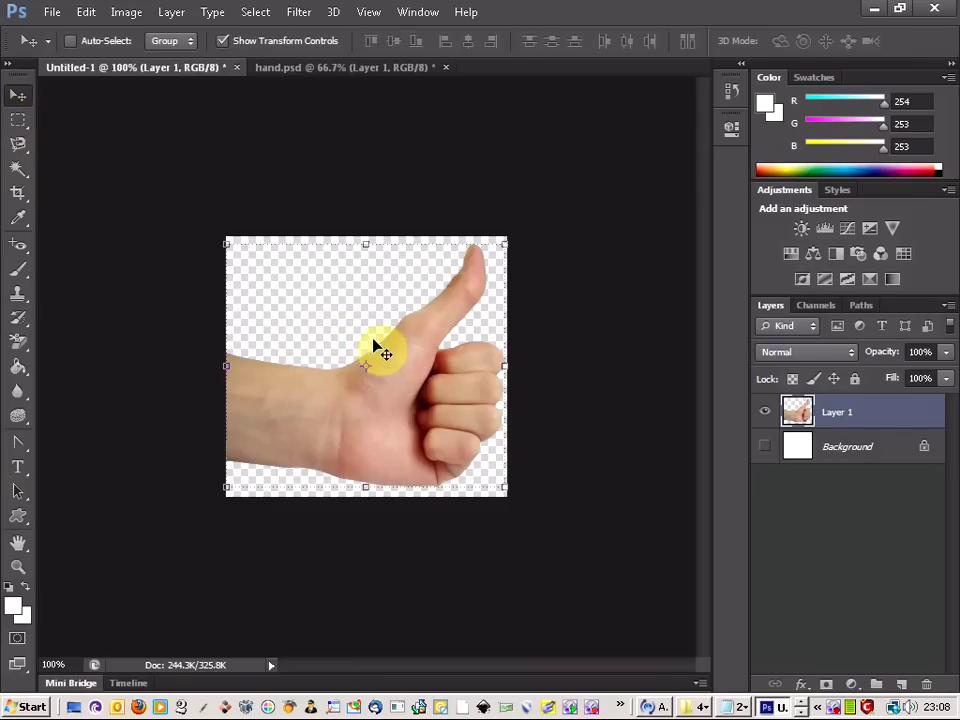
drag(395, 340, 491, 271)
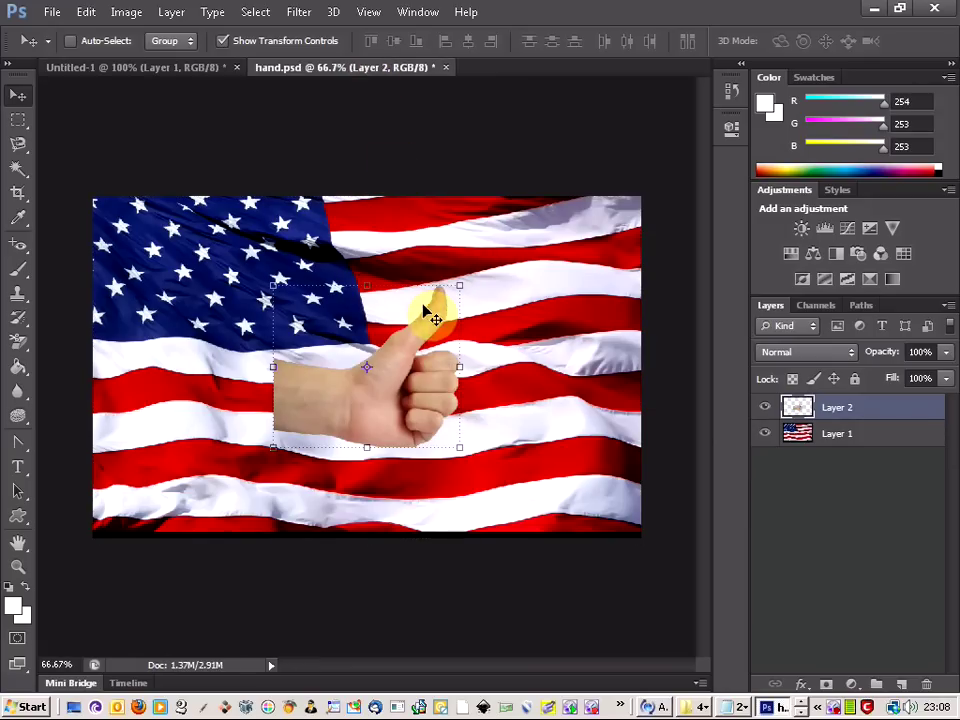
- Scale the hand proportionally to about 148% and position it over the flag's upper left
drag(422, 336, 253, 290)
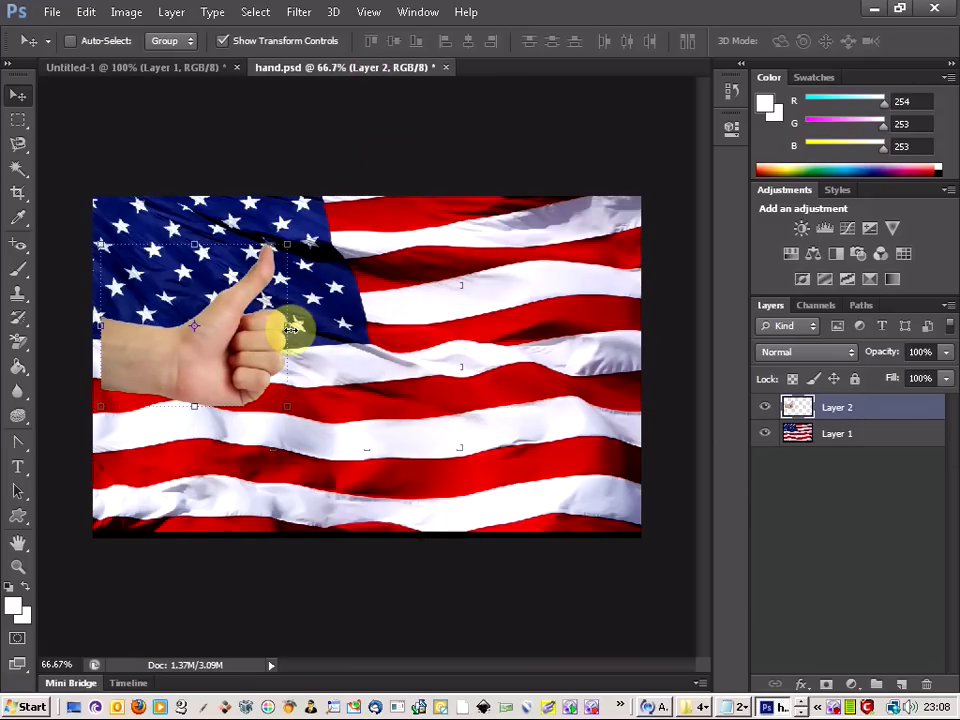
drag(300, 326, 370, 330)
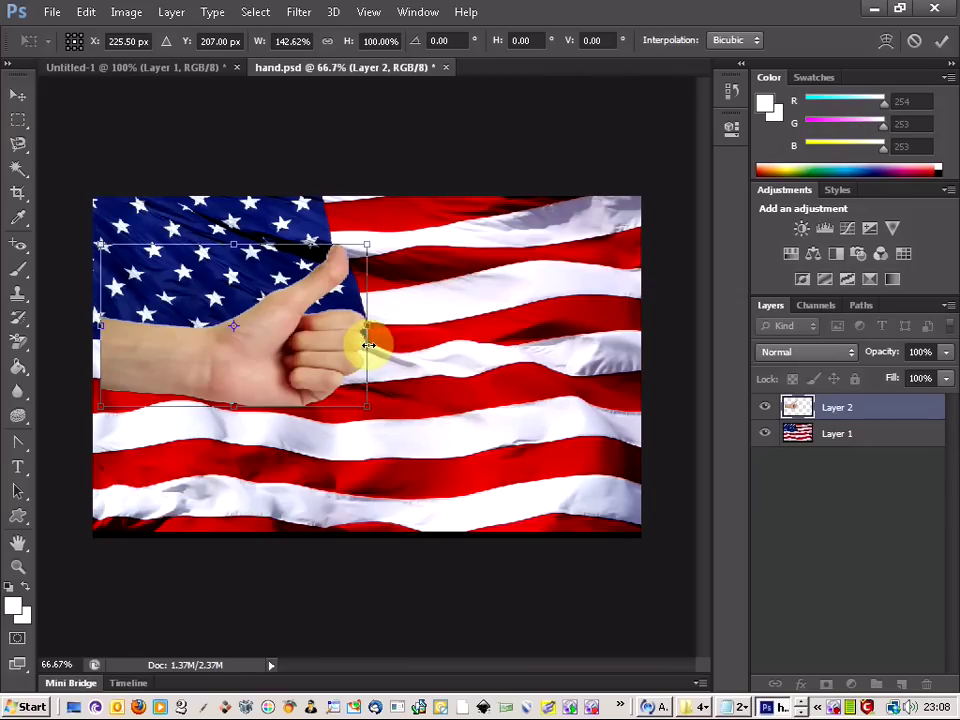
key(ctrl+z)
drag(287, 405, 383, 475)
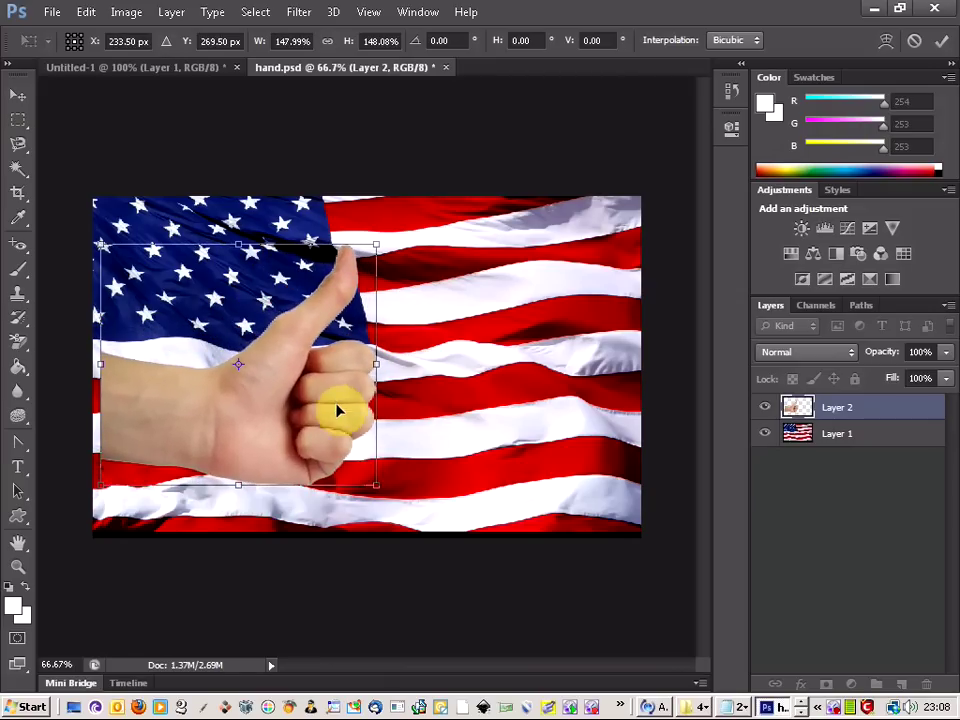
drag(337, 400, 328, 363)
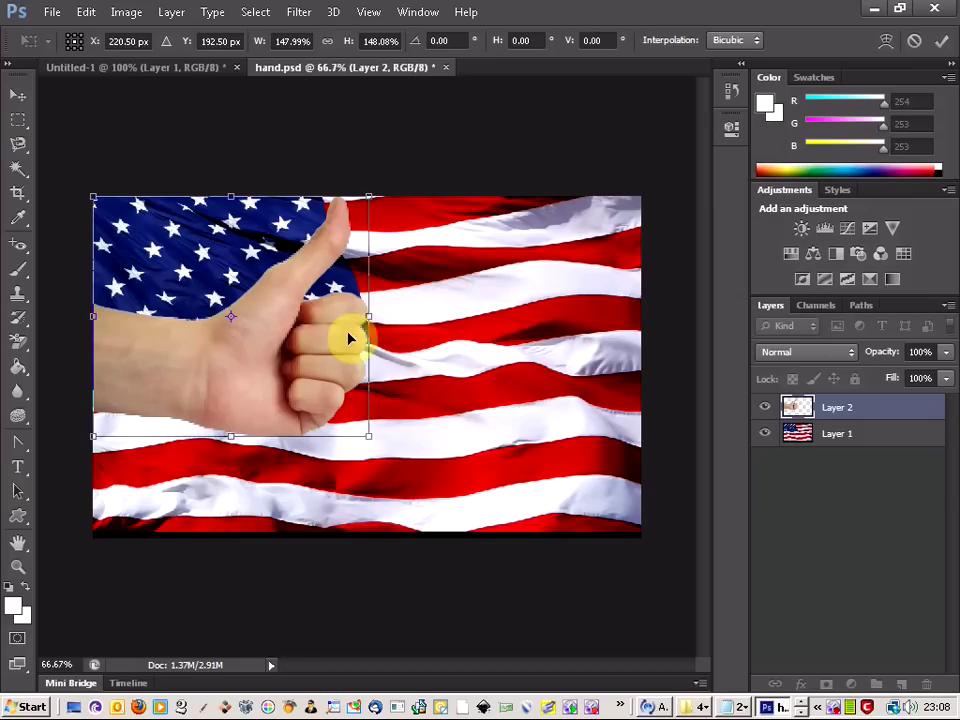
- Commit the hand's new size and position, and hide the flag layer Layer 1
click(19, 120)
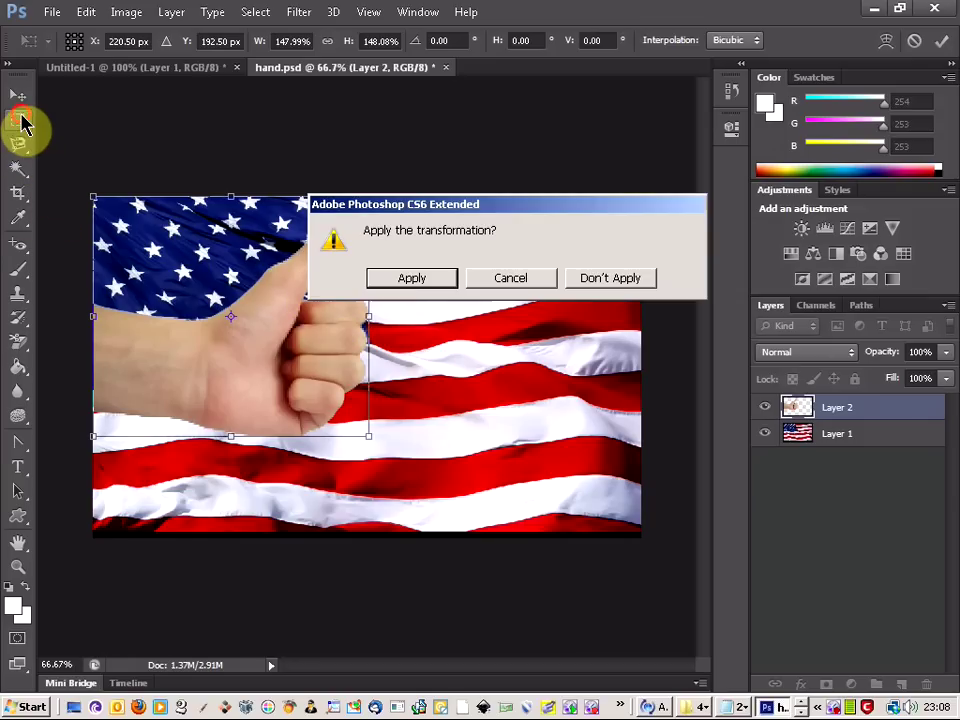
click(411, 280)
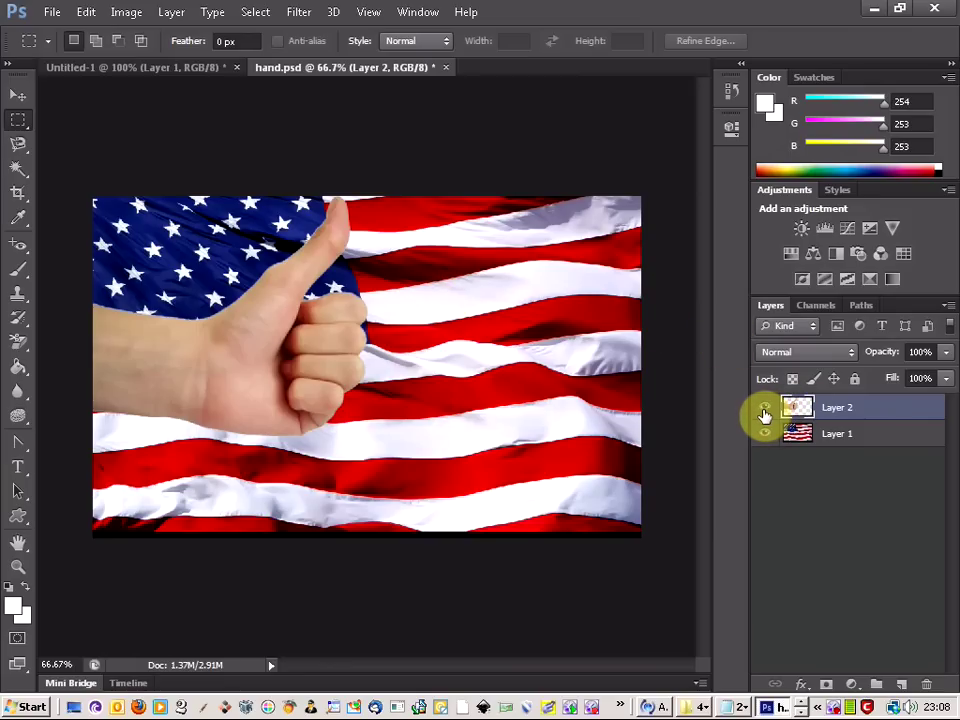
click(763, 438)
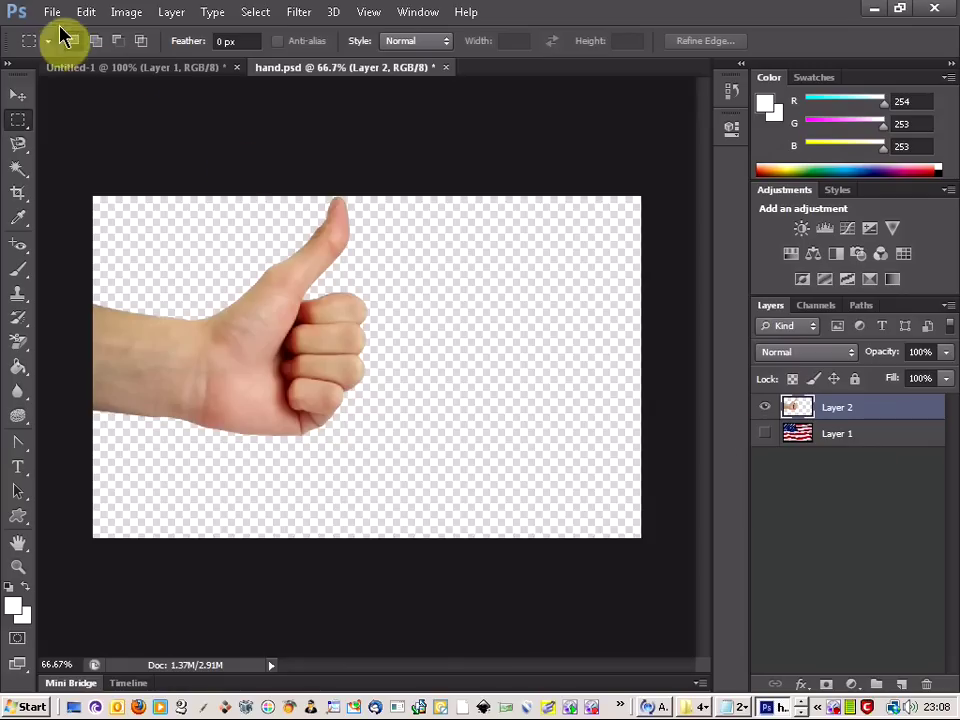
- Desaturate the hand on Layer 2 to grayscale
click(131, 16)
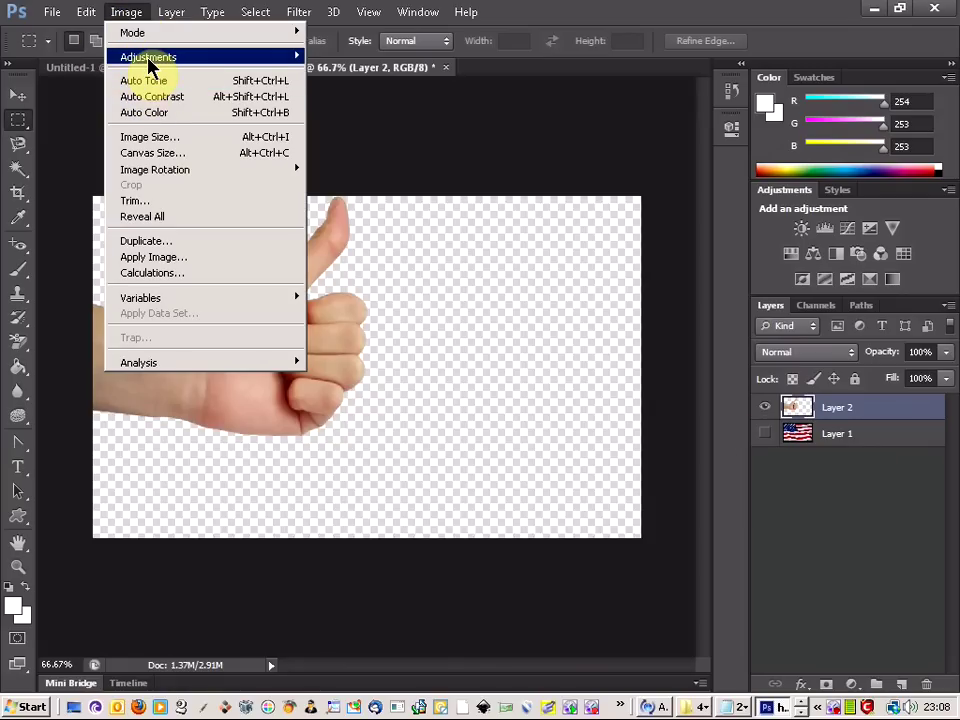
mouse_move(148, 58)
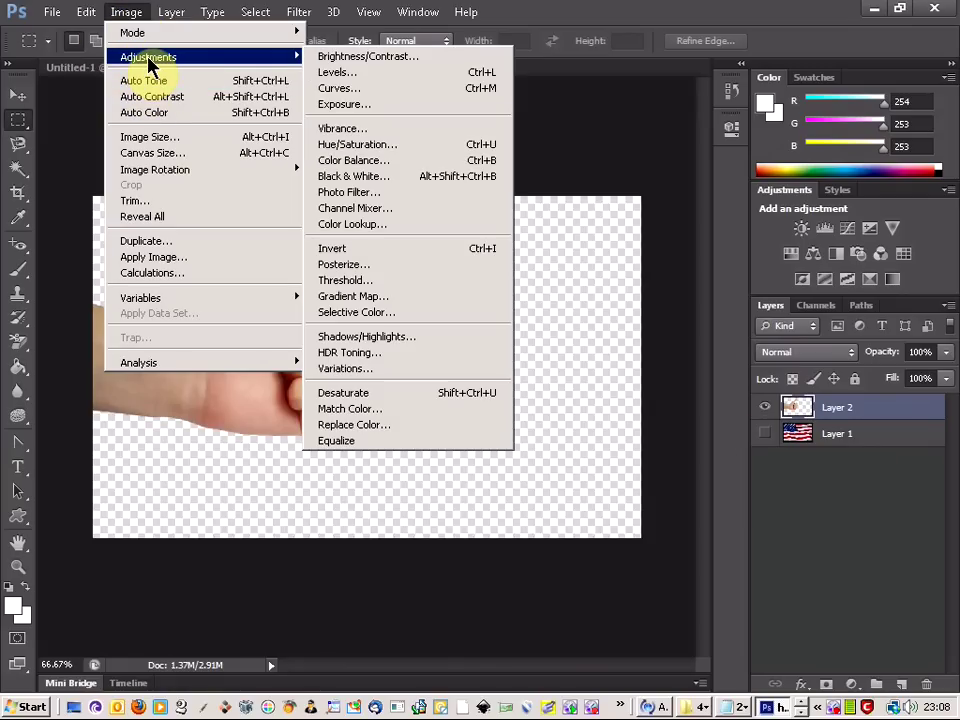
click(444, 392)
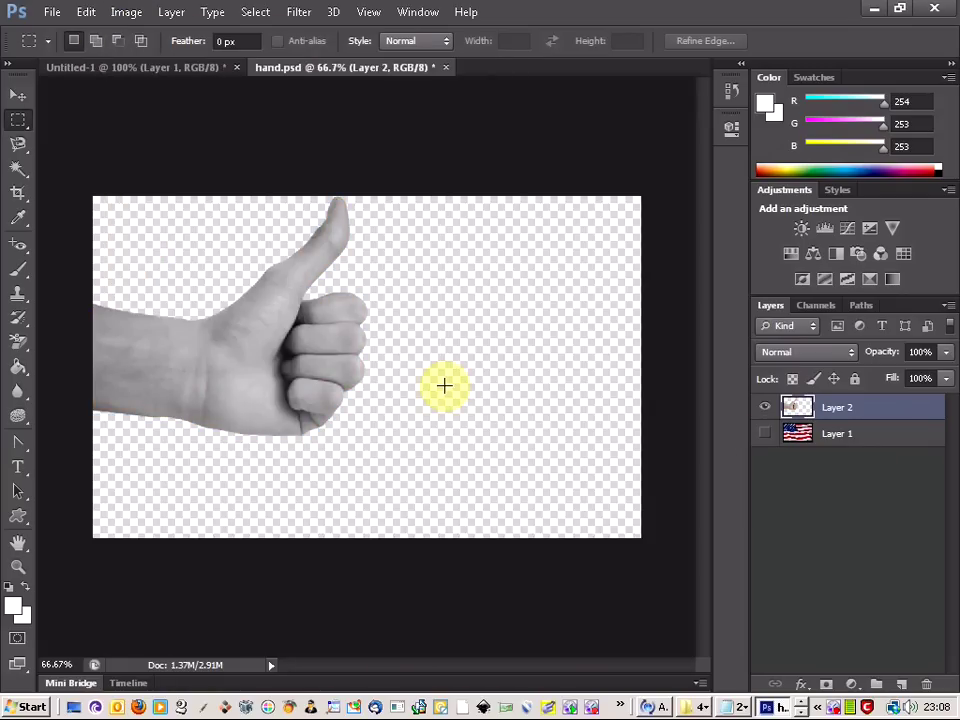
click(141, 18)
- Apply Levels to the hand with input values 125, 1.00 and 177
mouse_move(167, 58)
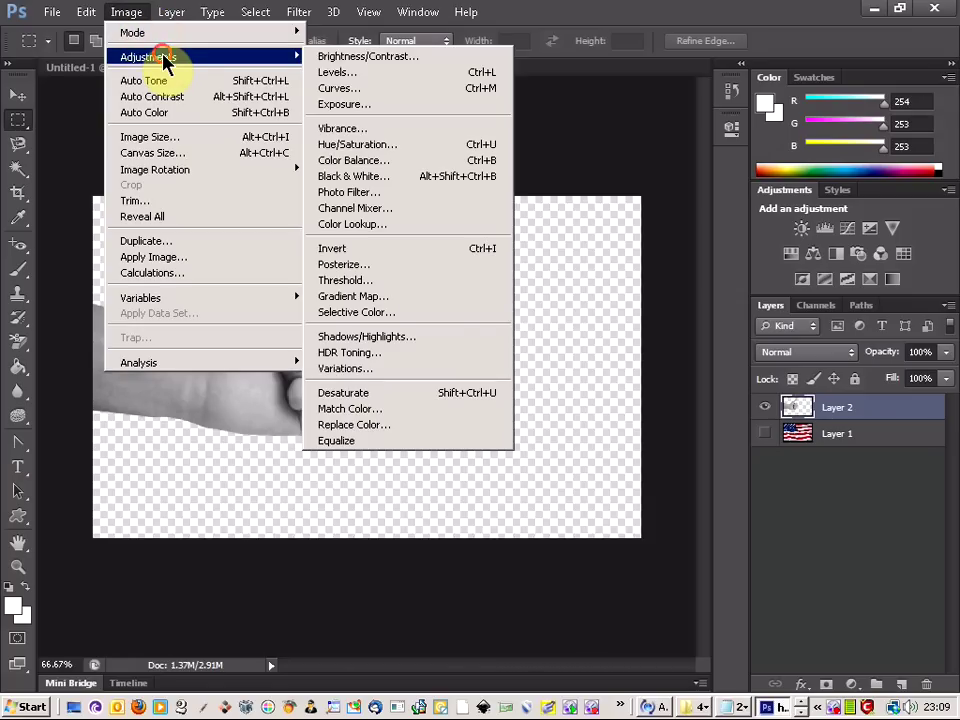
click(340, 73)
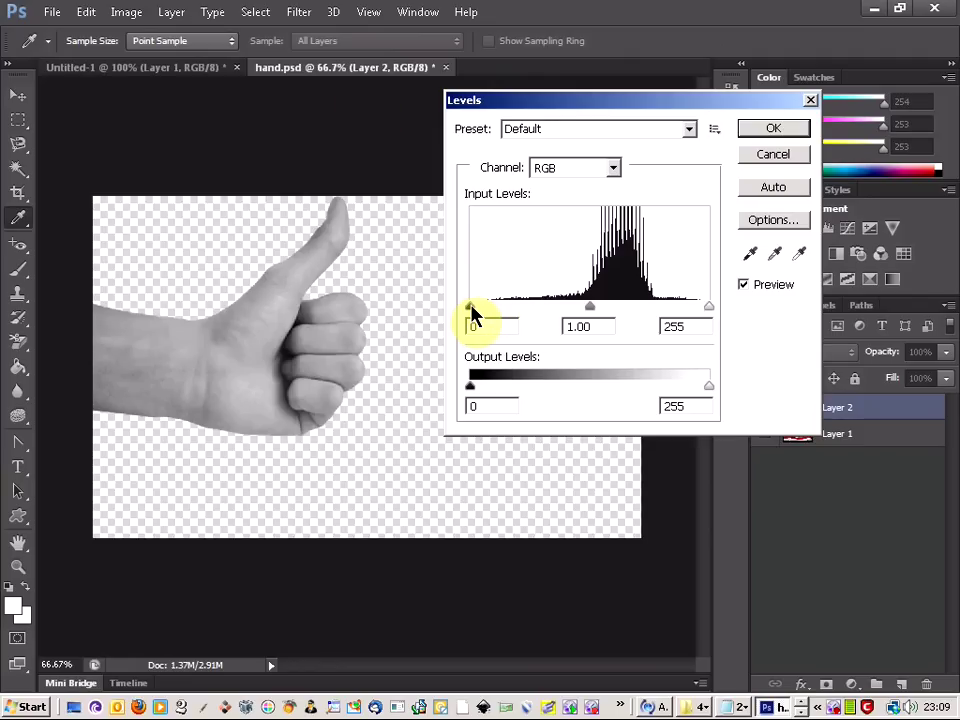
drag(472, 307, 585, 307)
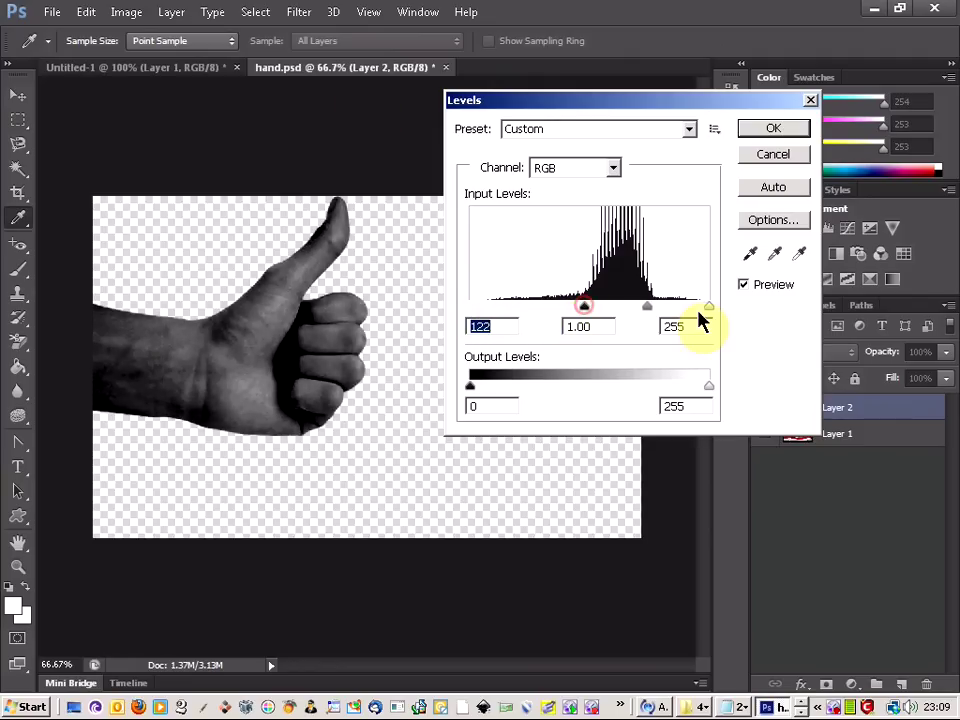
drag(707, 307, 640, 309)
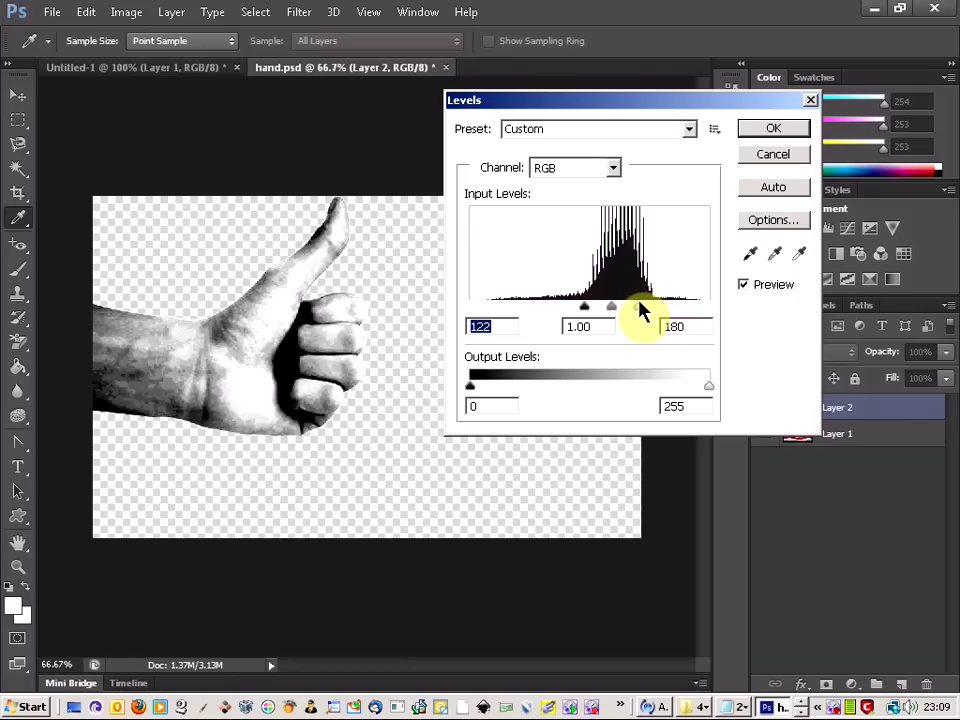
drag(639, 301, 639, 311)
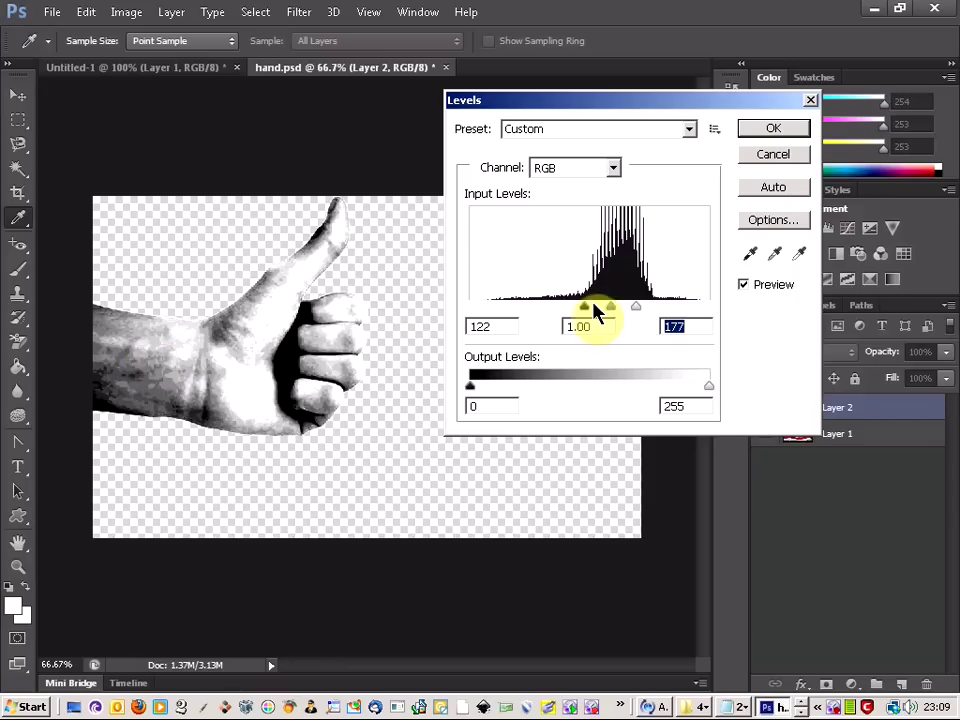
drag(582, 308, 590, 311)
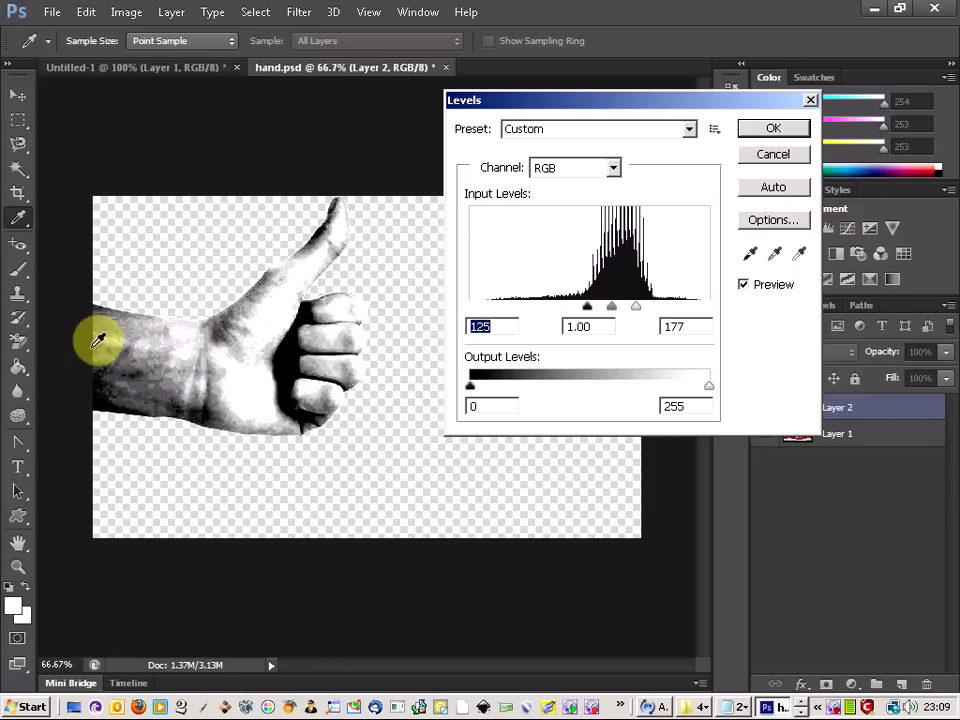
click(770, 131)
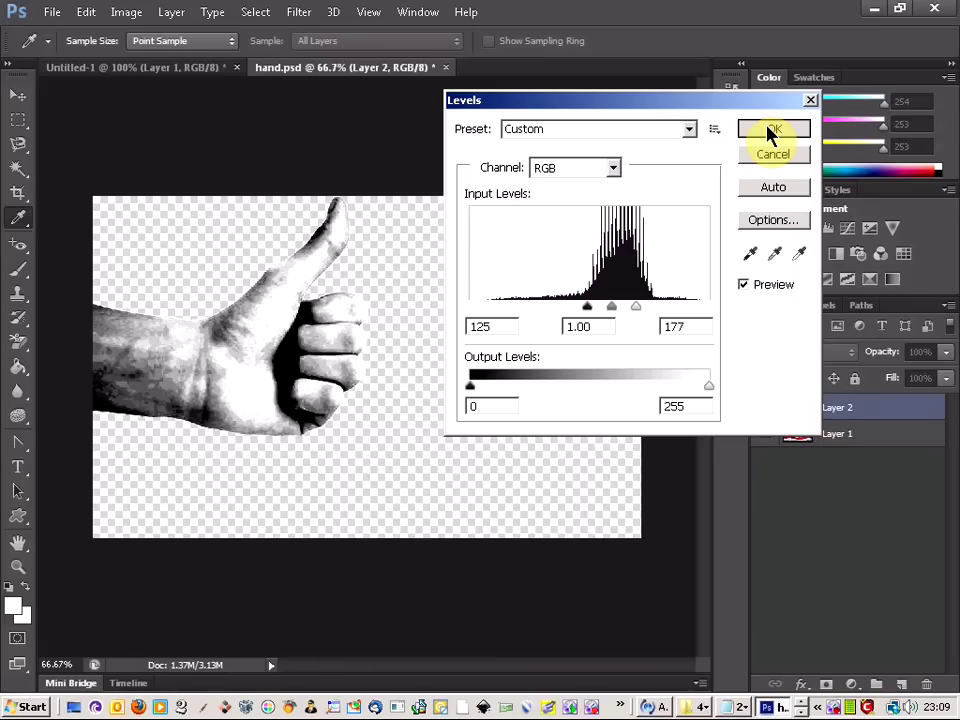
key(m)
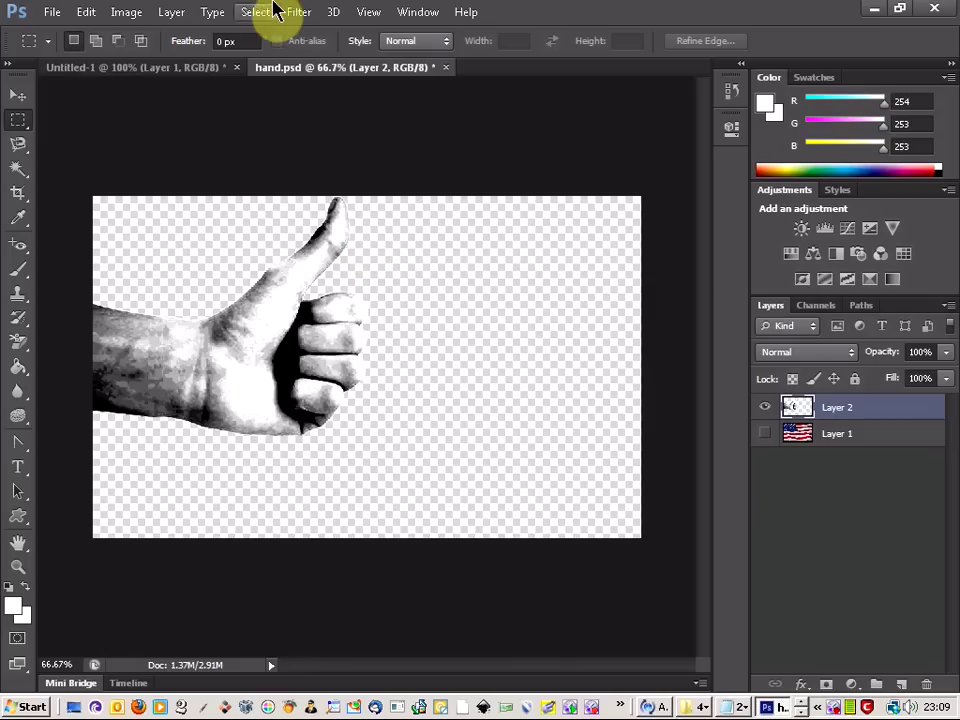
- Apply a Gaussian Blur of roughly 3.5 pixels radius to the hand on Layer 2
click(304, 14)
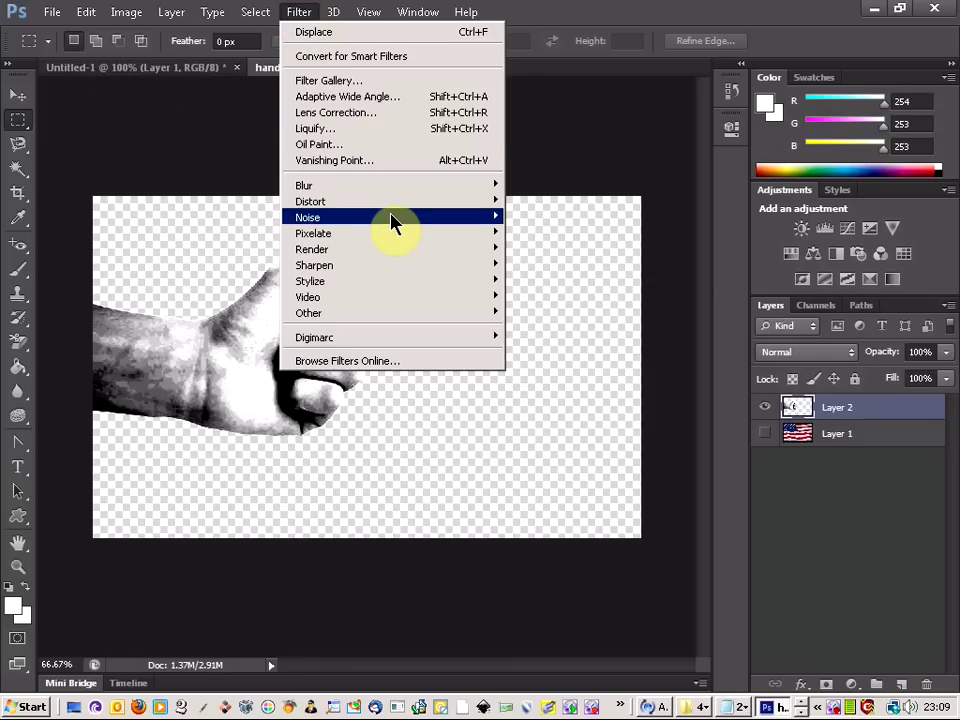
mouse_move(390, 194)
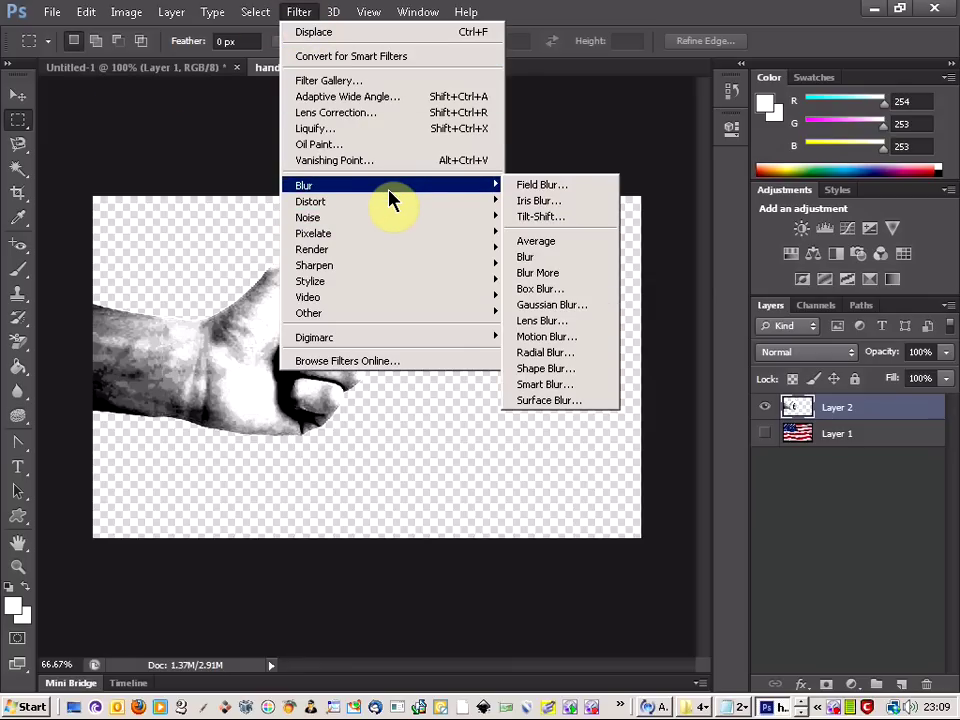
click(573, 314)
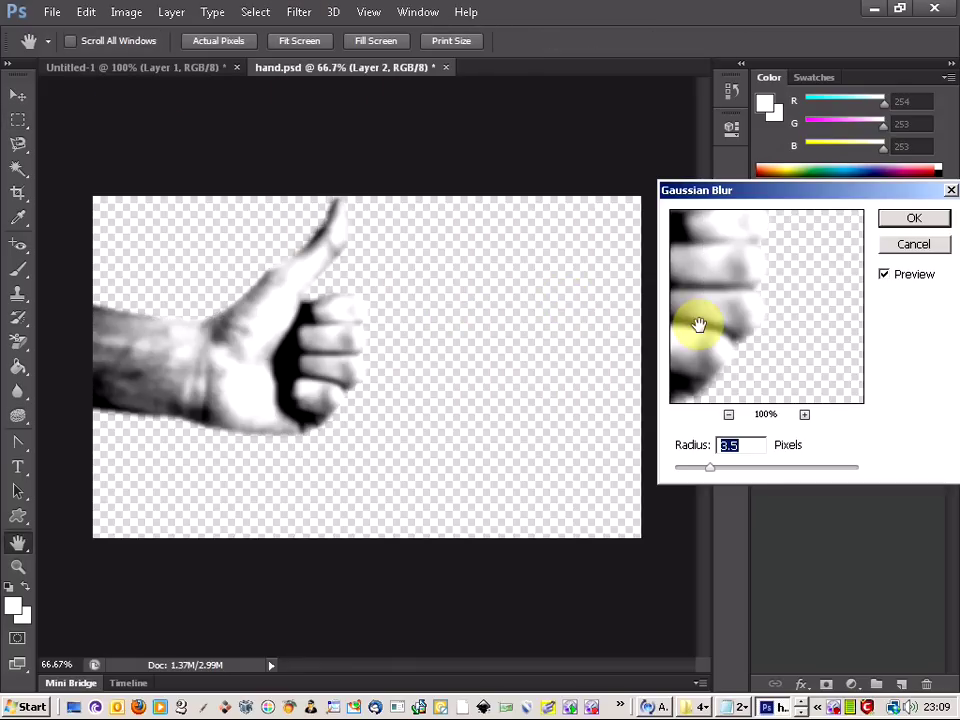
drag(713, 477, 710, 469)
click(910, 220)
click(912, 222)
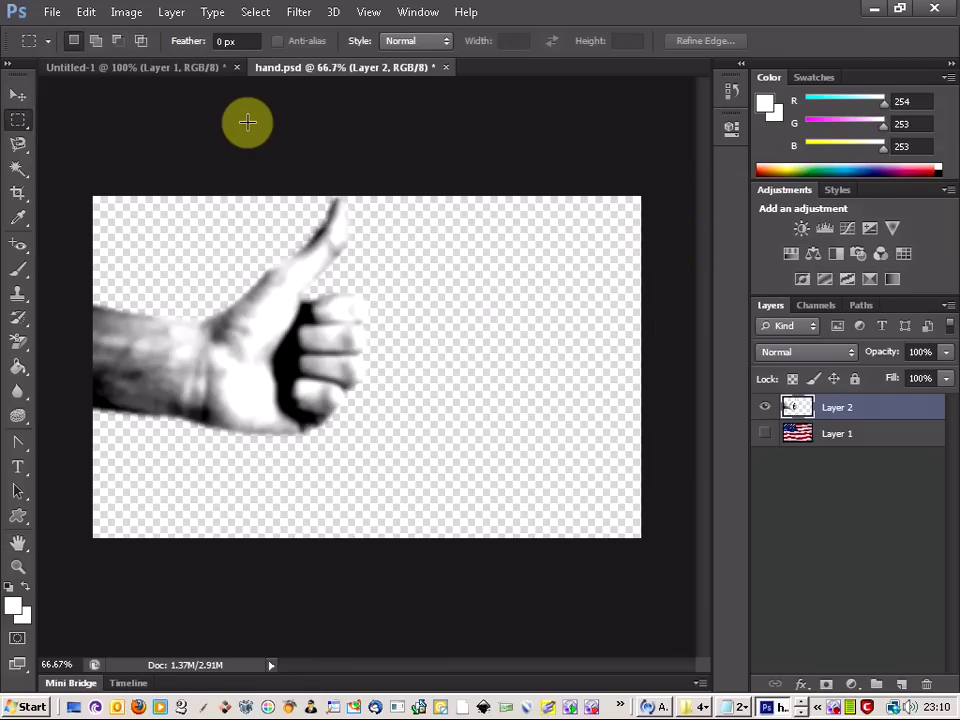
- Save As over hand.psd, confirming the replacement and the Photoshop Format Options
click(53, 14)
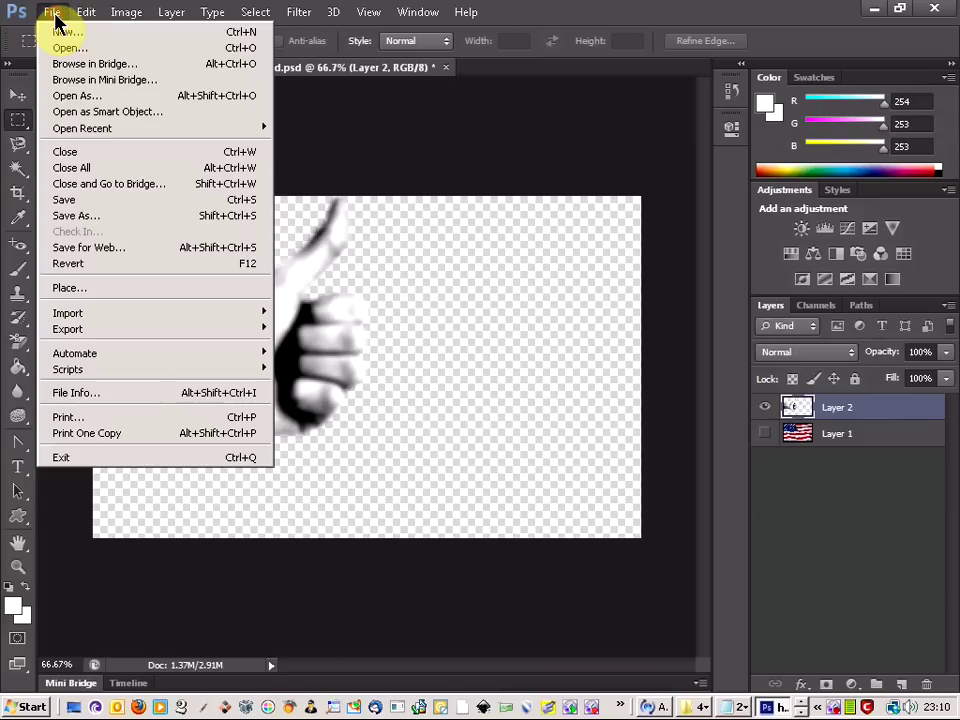
click(86, 216)
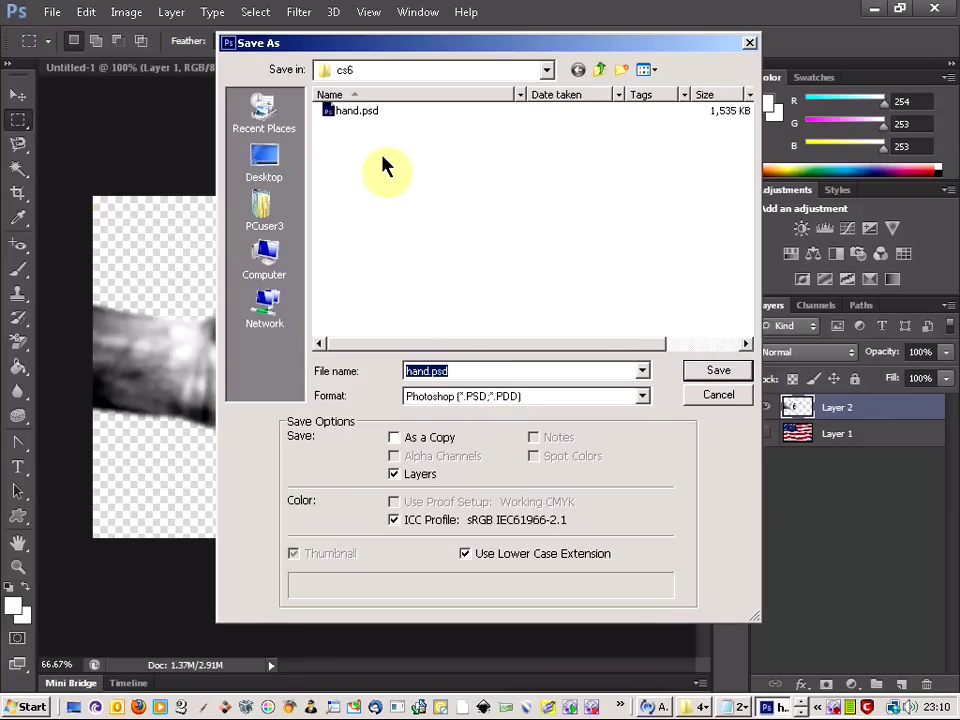
double_click(357, 112)
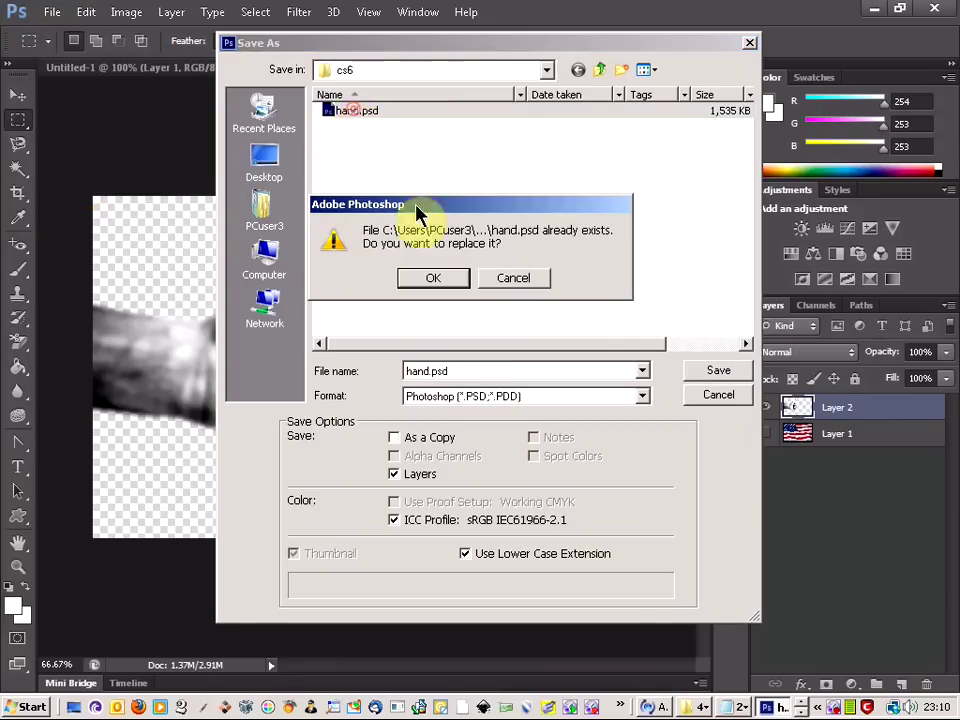
click(433, 278)
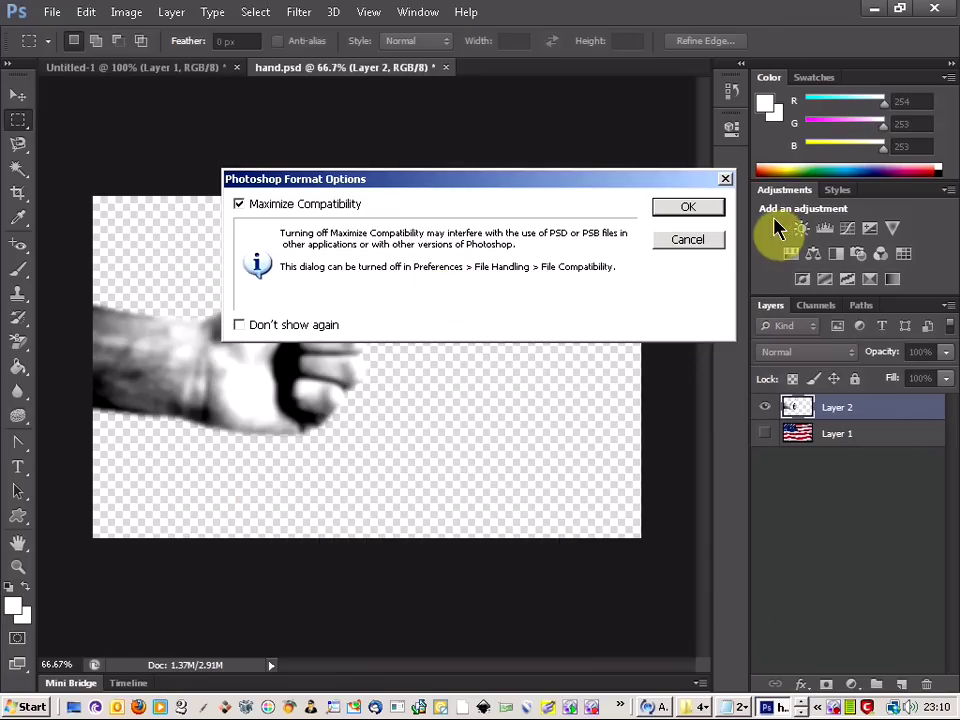
click(710, 208)
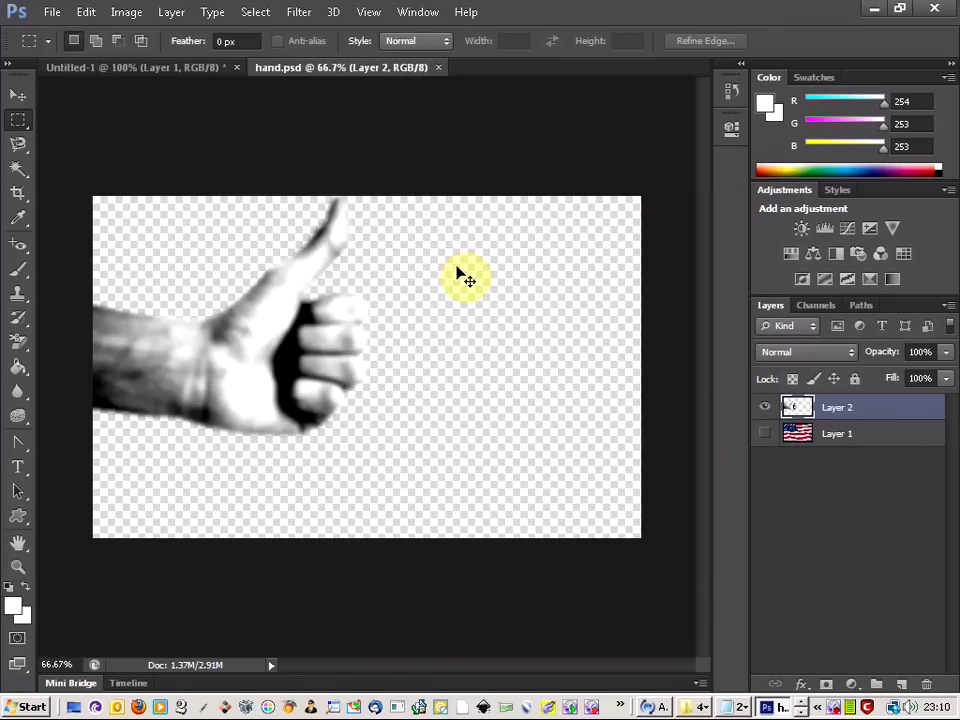
- Step back to the enlarged full-colour hand and make the flag layer visible again
key(ctrl+z)
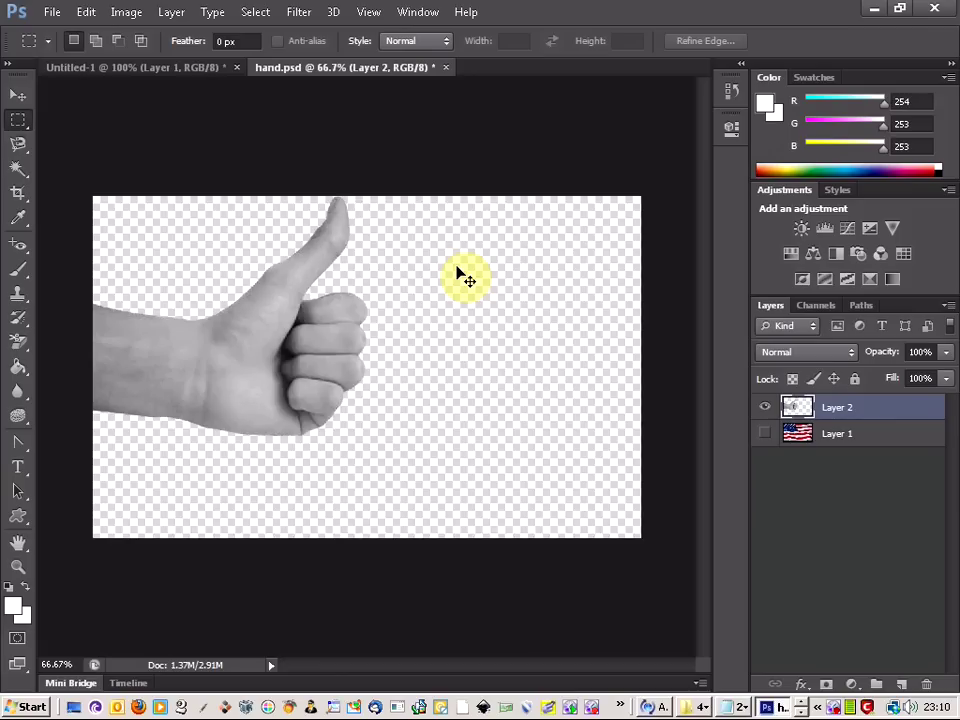
key(ctrl+alt+z)
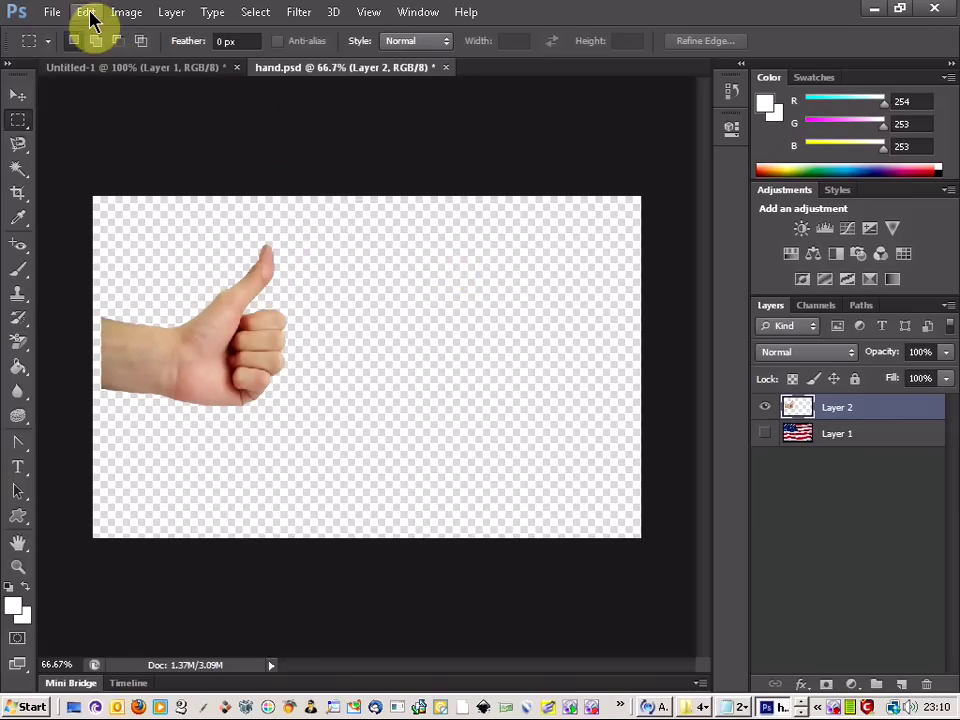
click(89, 13)
click(110, 48)
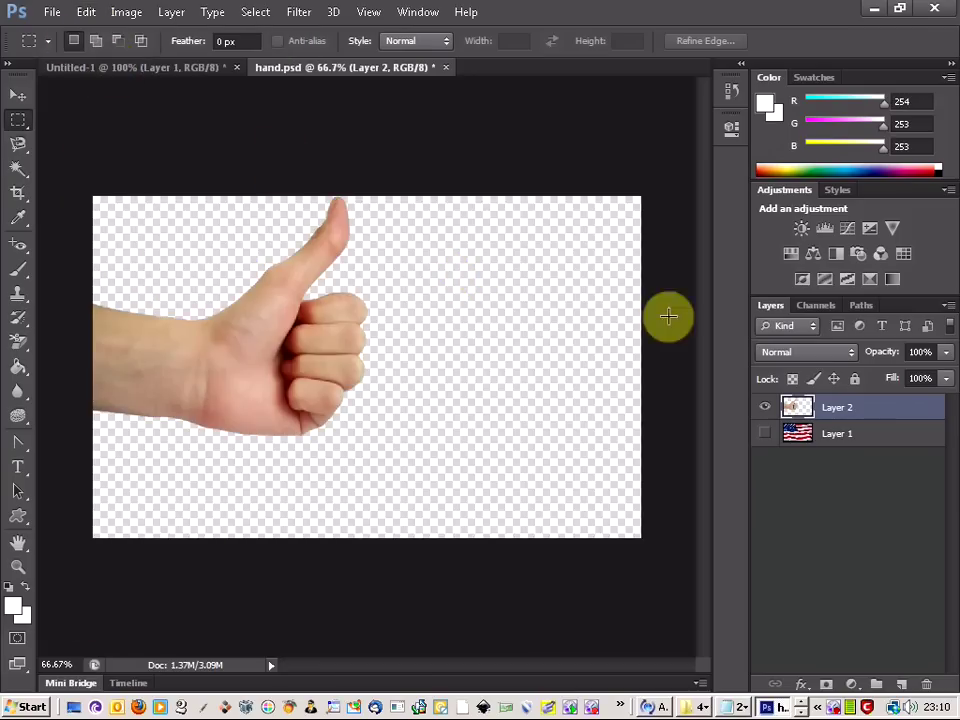
click(765, 436)
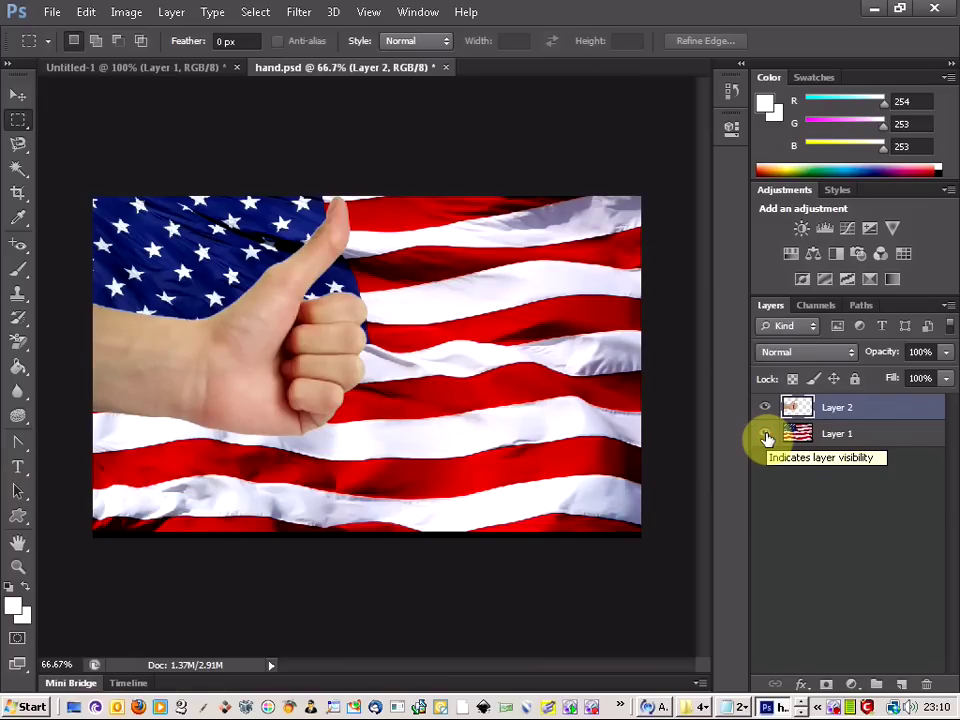
- Duplicate Layer 1 as Layer 1 copy and move it above the hand layer
click(853, 435)
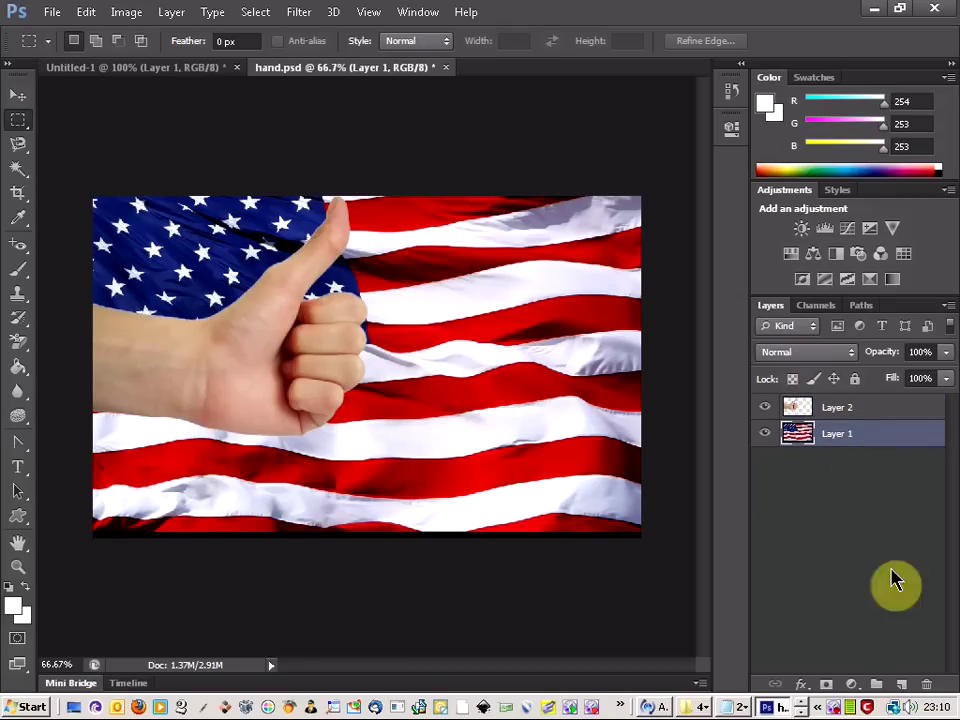
right_click(843, 444)
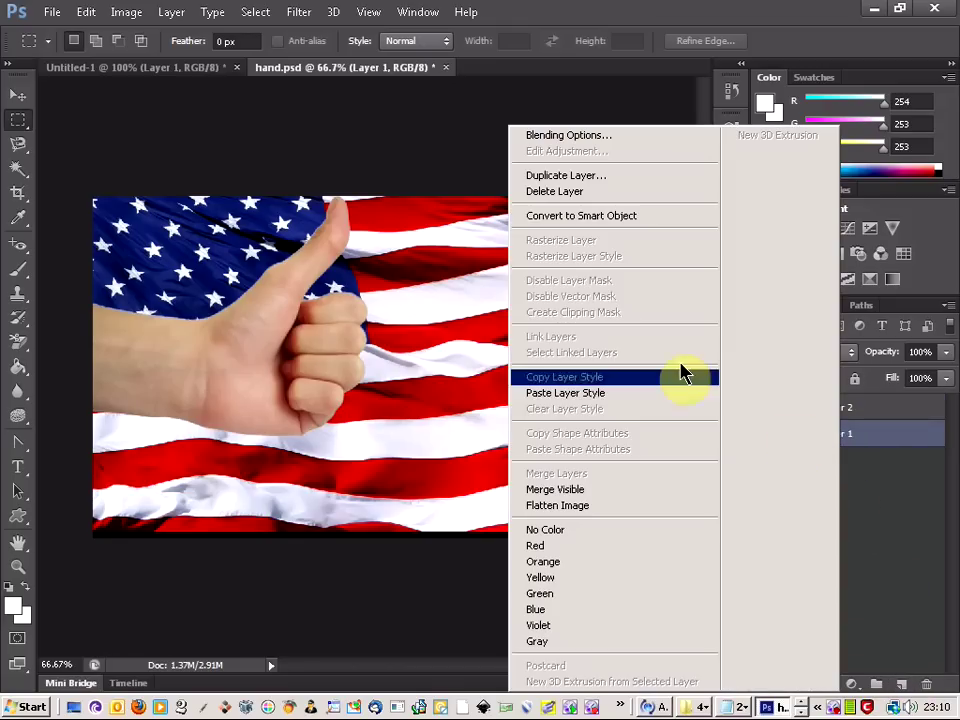
click(677, 178)
click(642, 208)
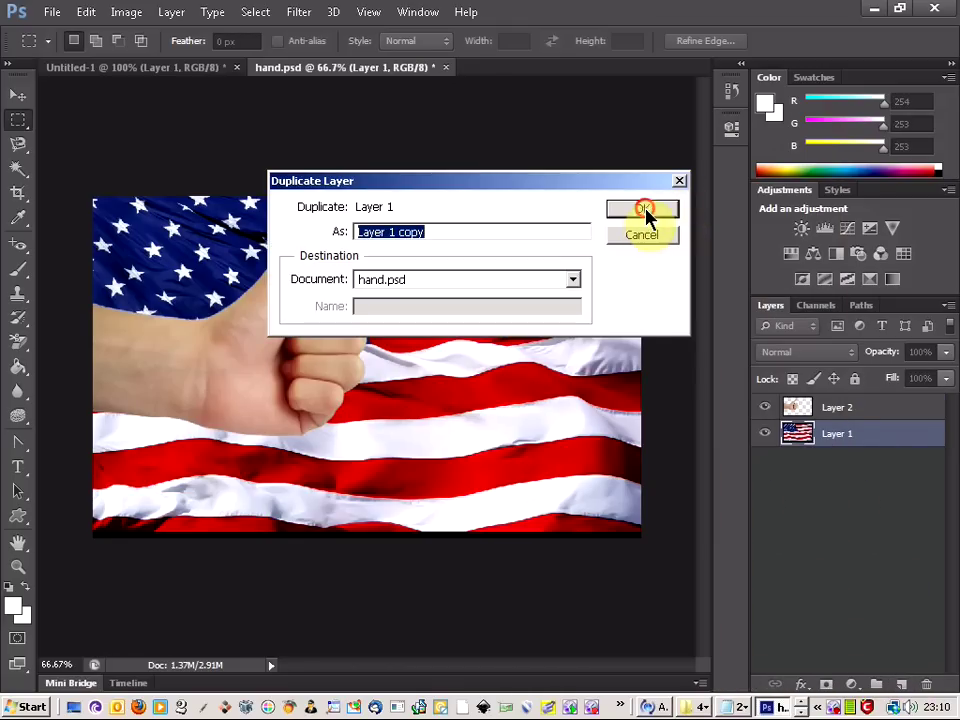
drag(842, 437, 843, 408)
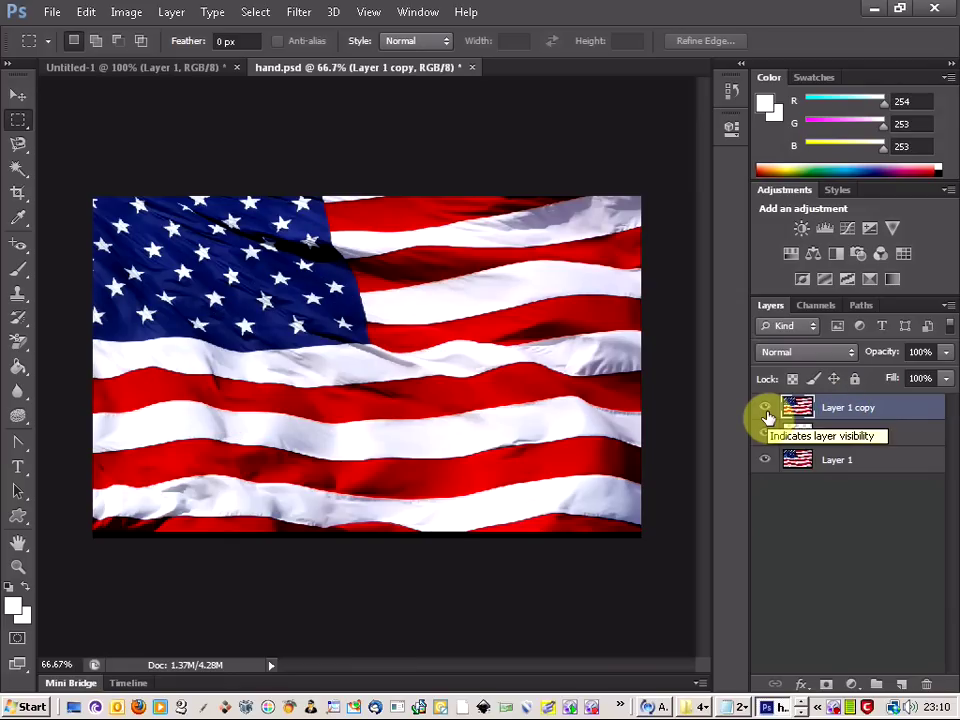
- Hide both flag layers and select the hand's outline on Layer 2 with the Magic Wand
click(765, 462)
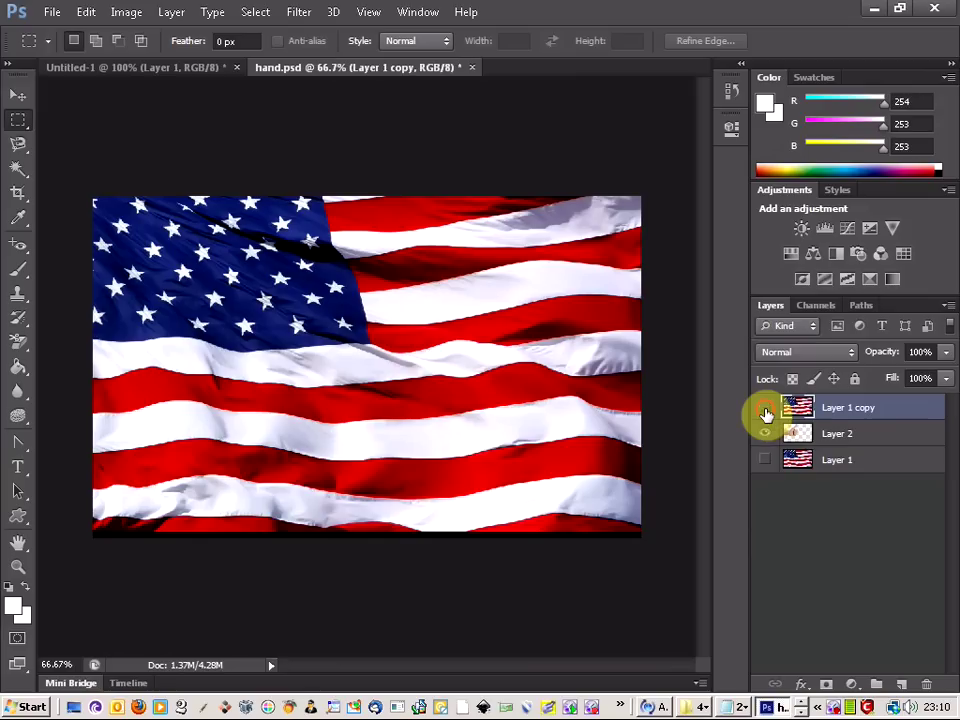
click(766, 410)
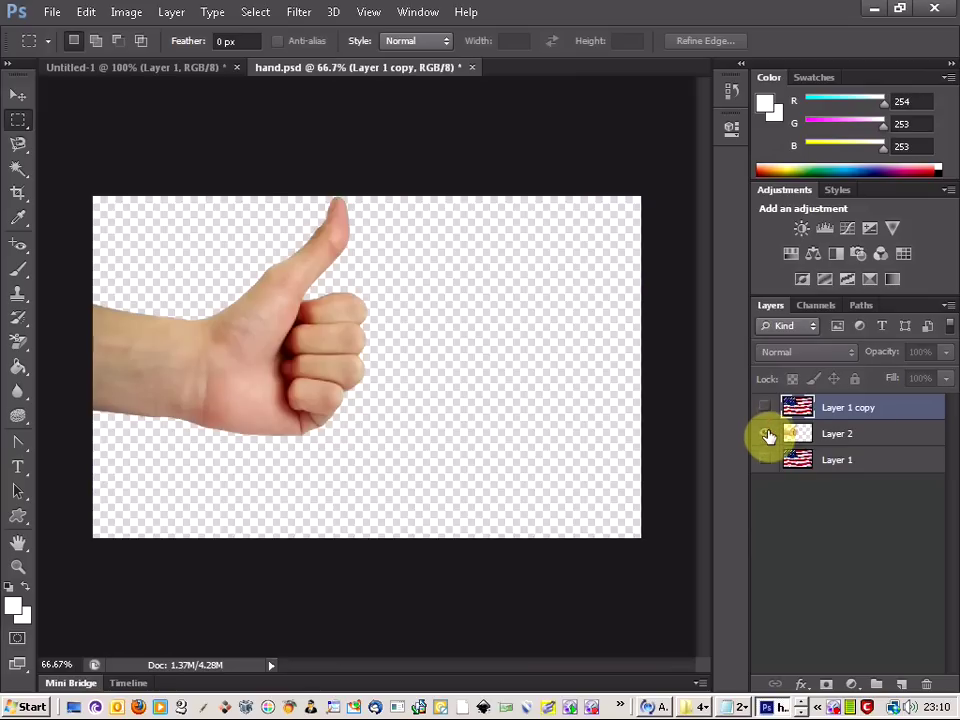
click(866, 438)
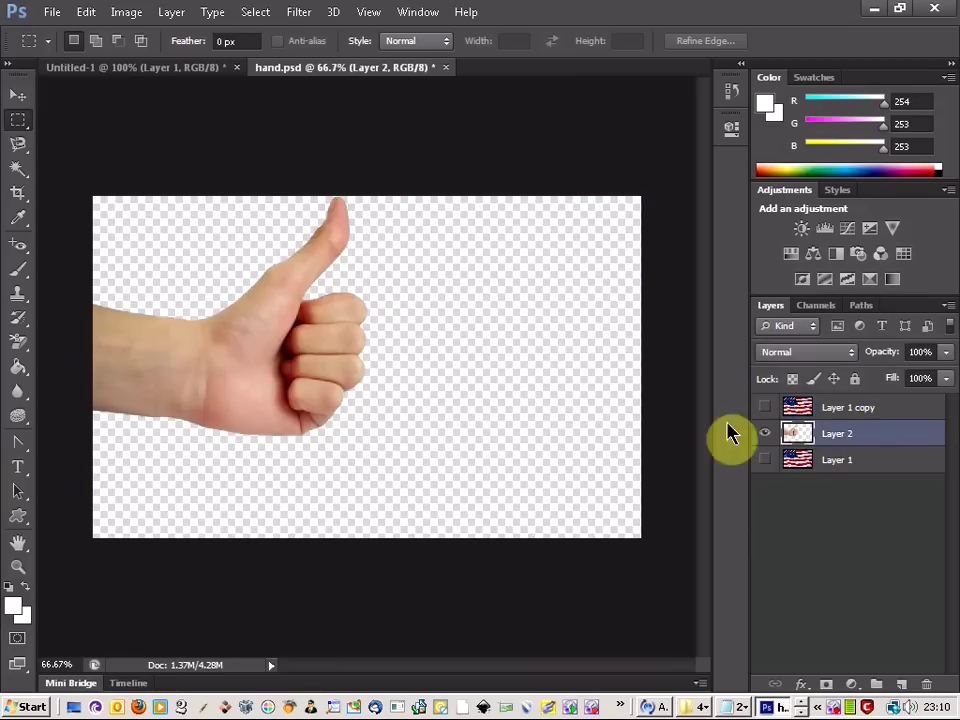
click(18, 170)
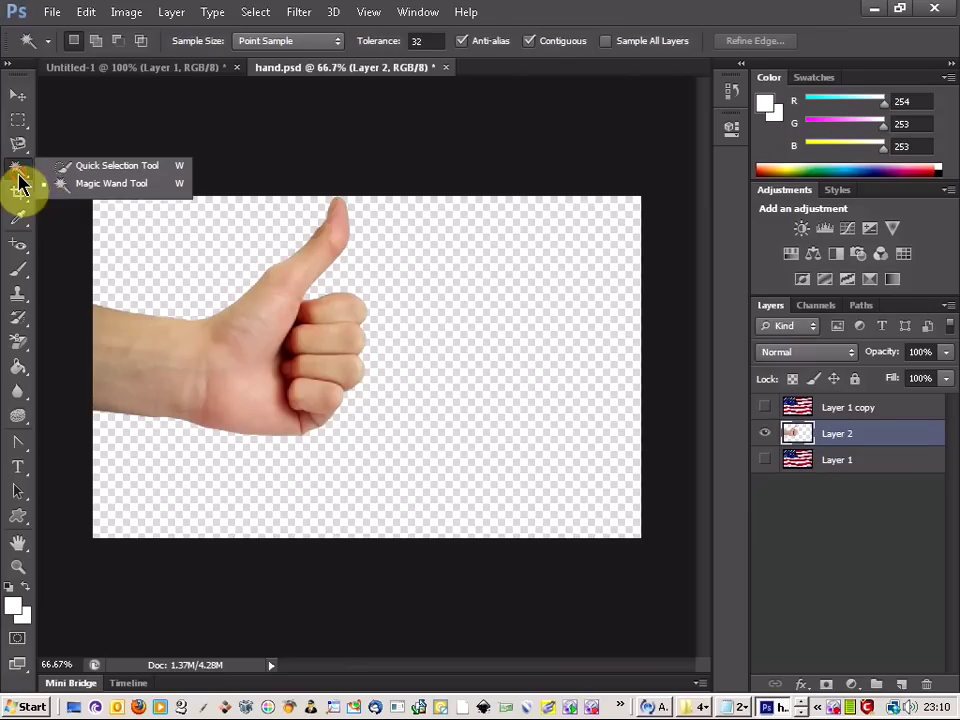
click(285, 292)
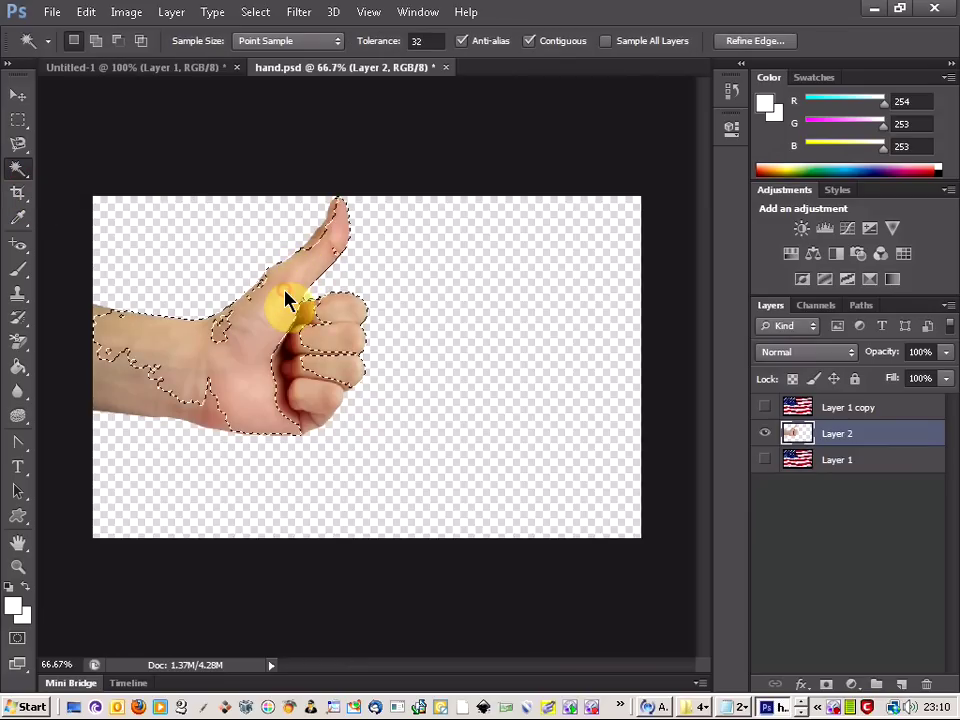
click(523, 321)
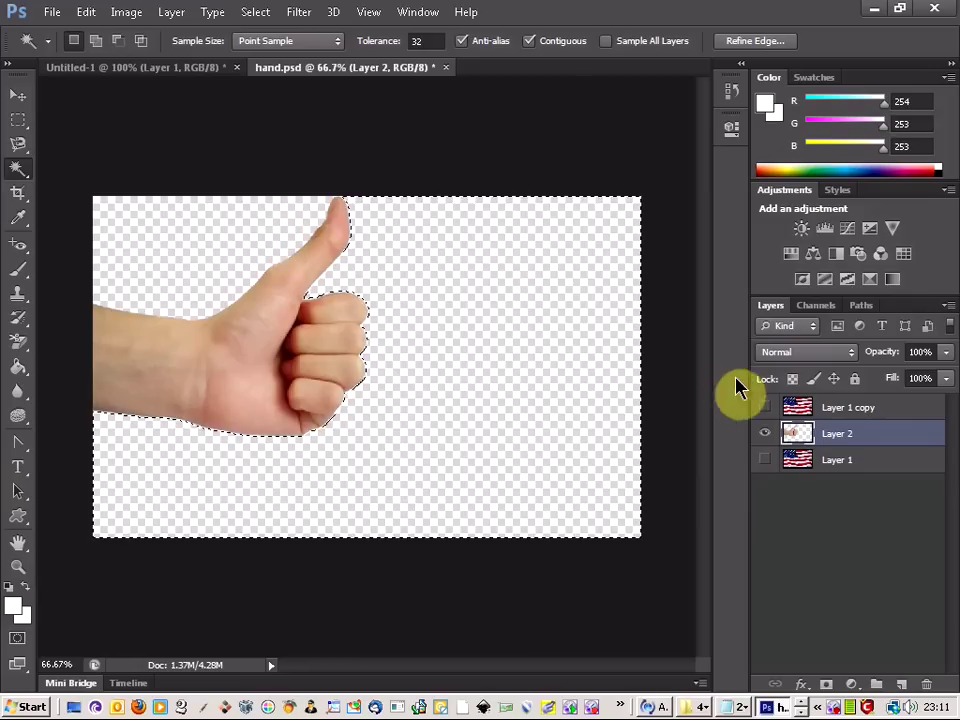
ctrl+click(796, 440)
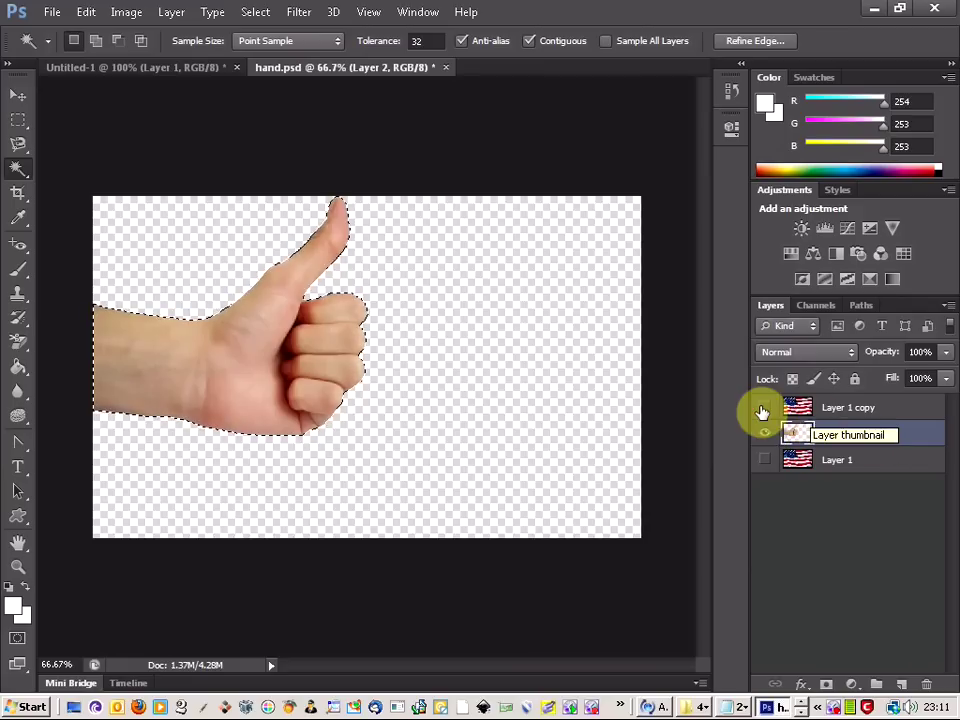
- Show and select Layer 1 copy, then add a layer mask from the hand selection
click(764, 408)
click(875, 410)
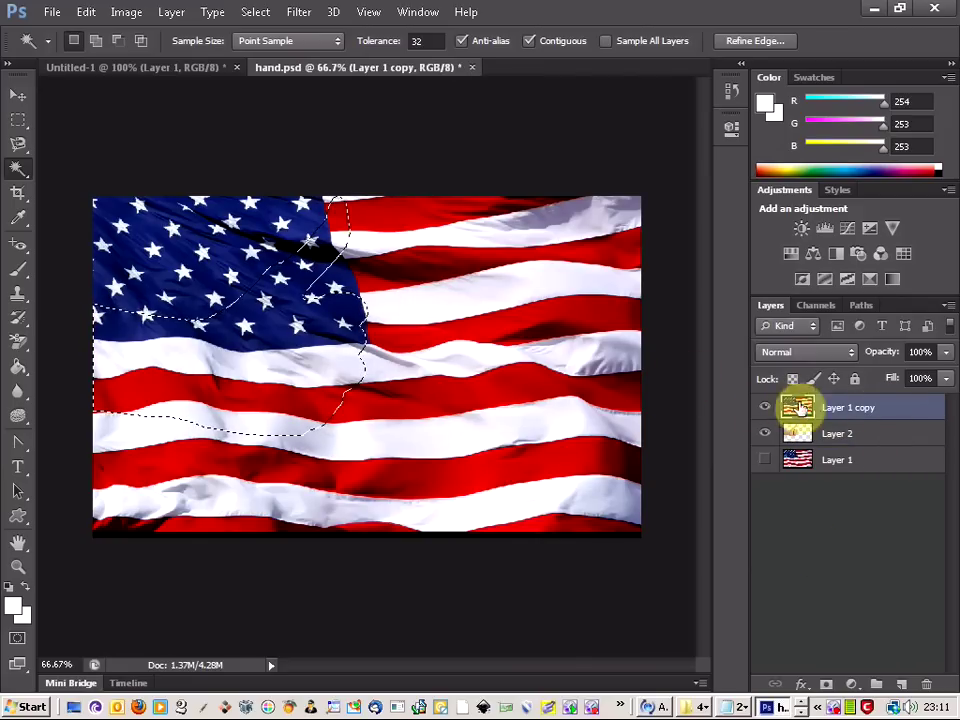
click(826, 686)
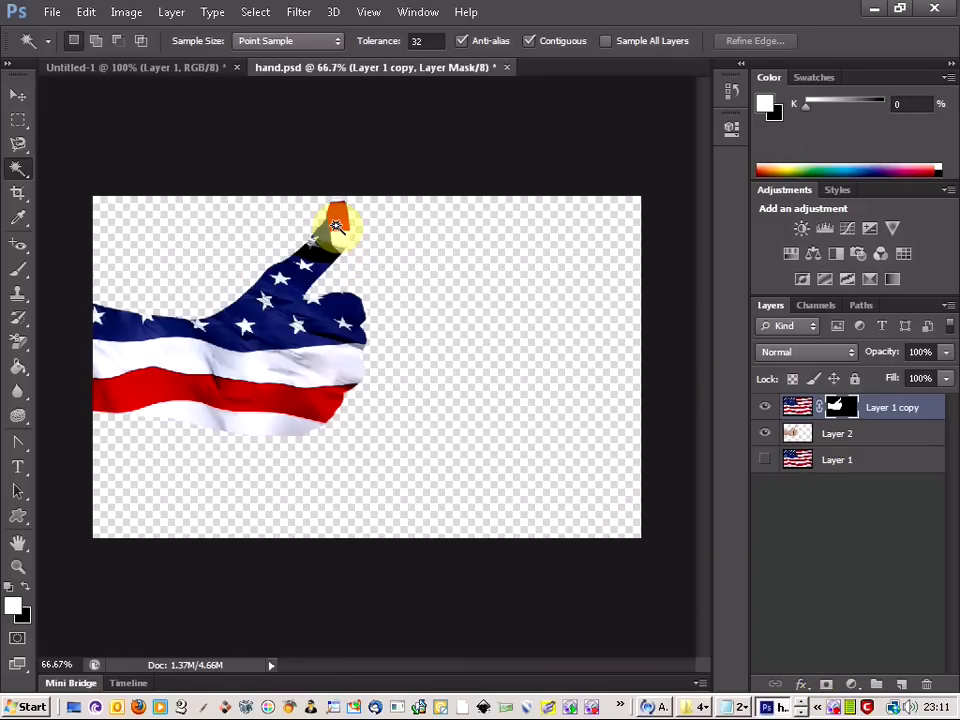
click(236, 392)
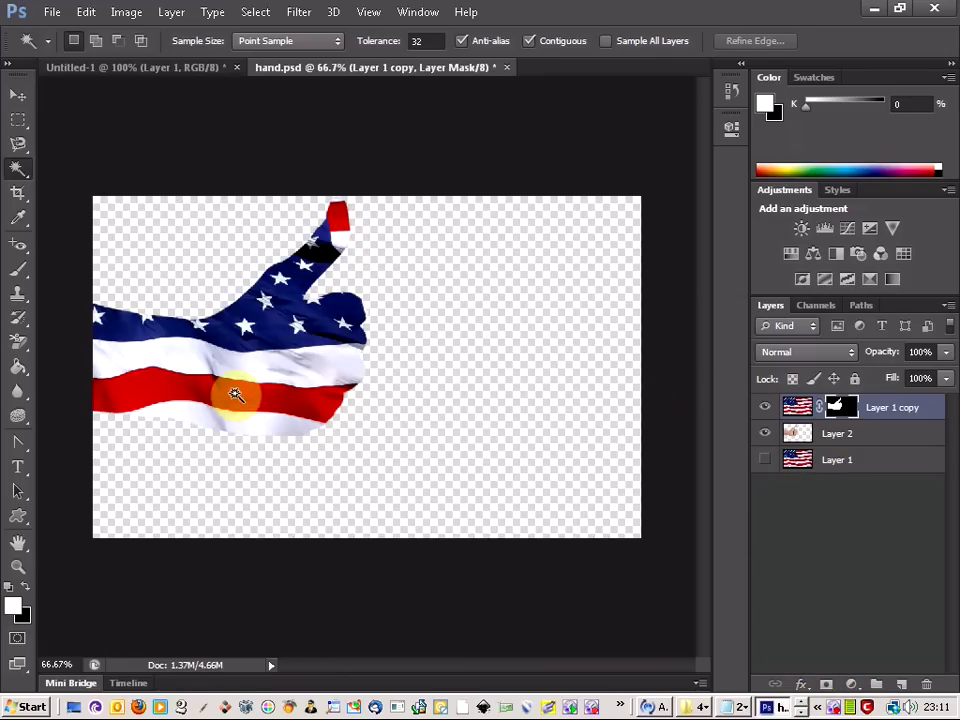
click(341, 218)
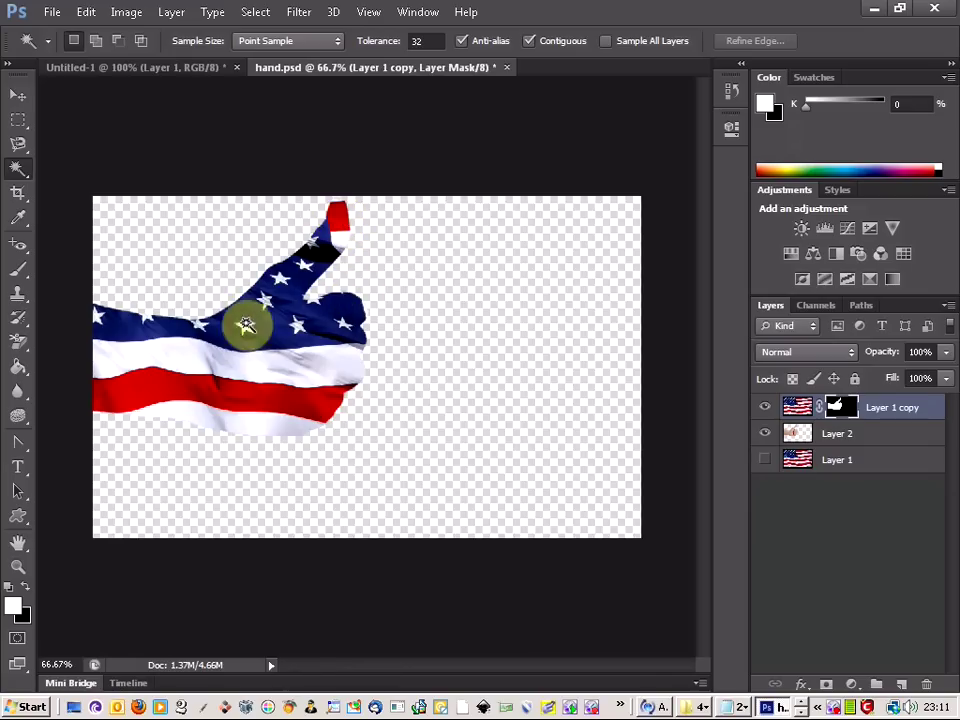
- Cycle Layer 1 copy's blend modes, trying Difference, and settle on Multiply
click(823, 362)
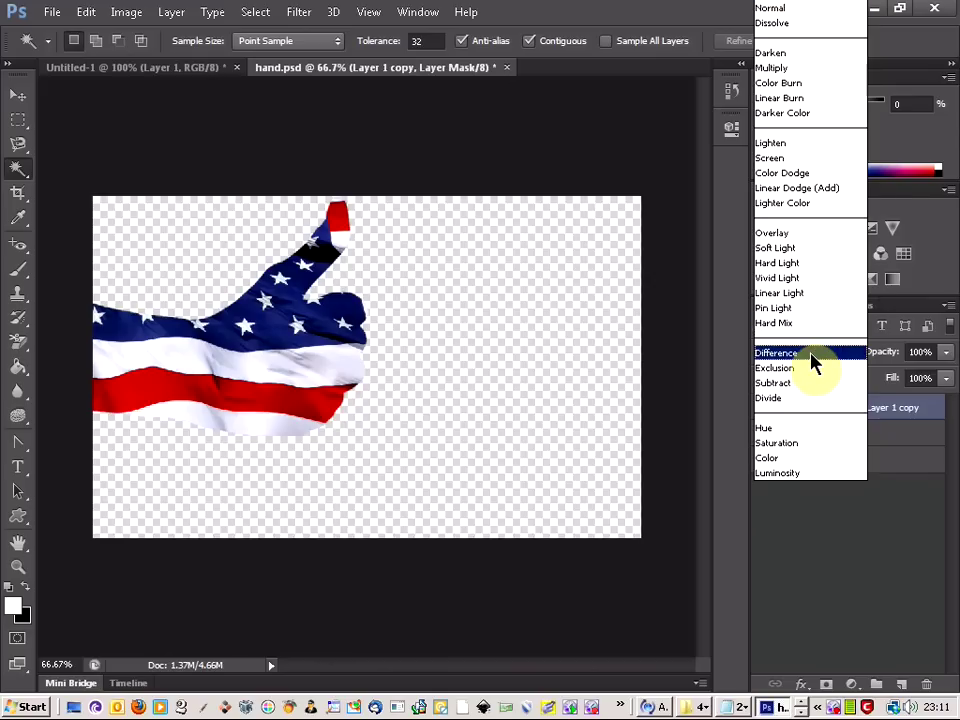
click(811, 355)
scroll(818, 360, down, 2)
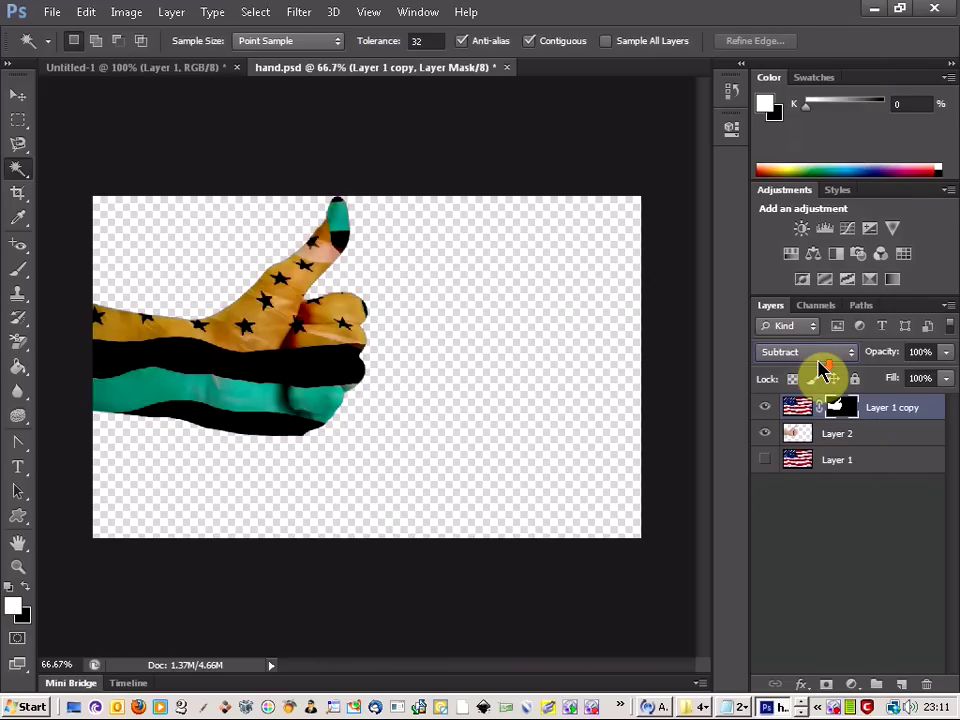
scroll(818, 370, up, 5)
scroll(818, 370, up, 3)
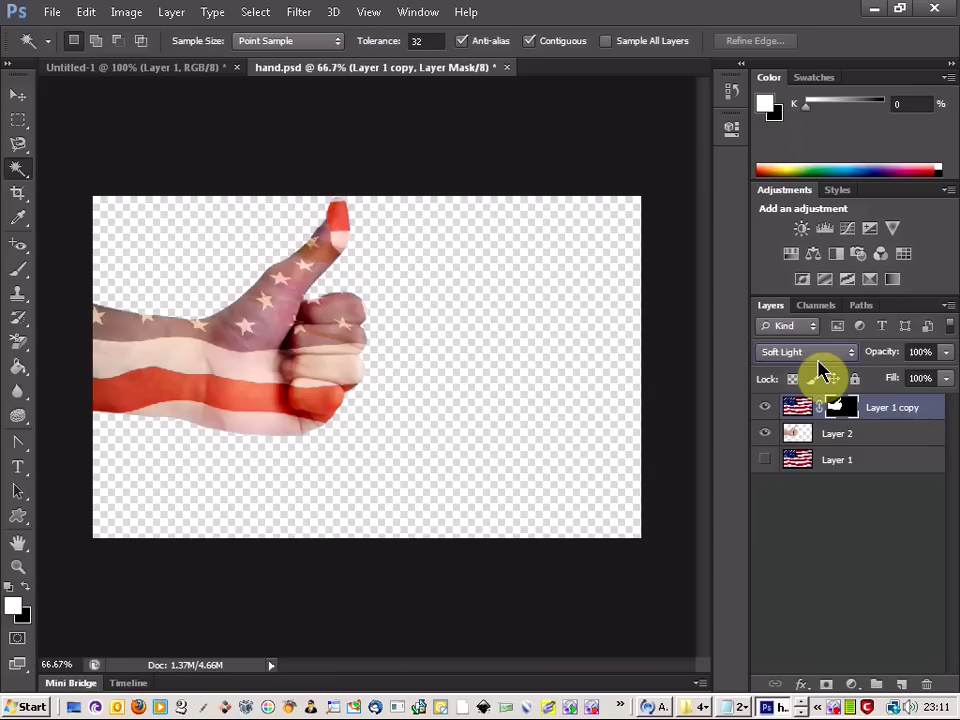
scroll(818, 370, up, 7)
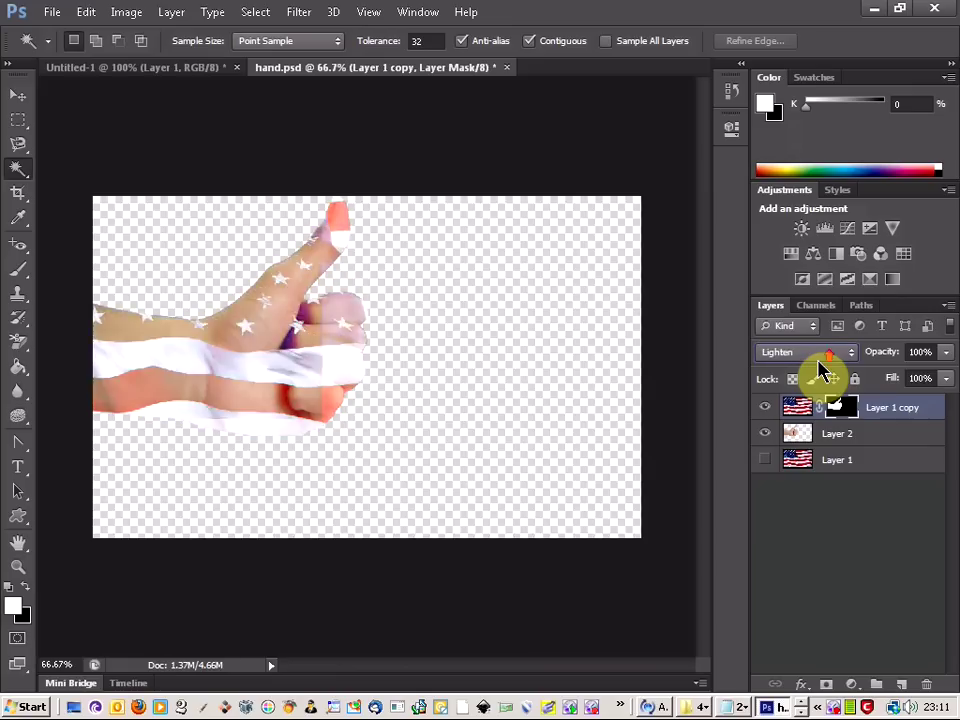
scroll(818, 370, up, 5)
scroll(818, 370, down, 2)
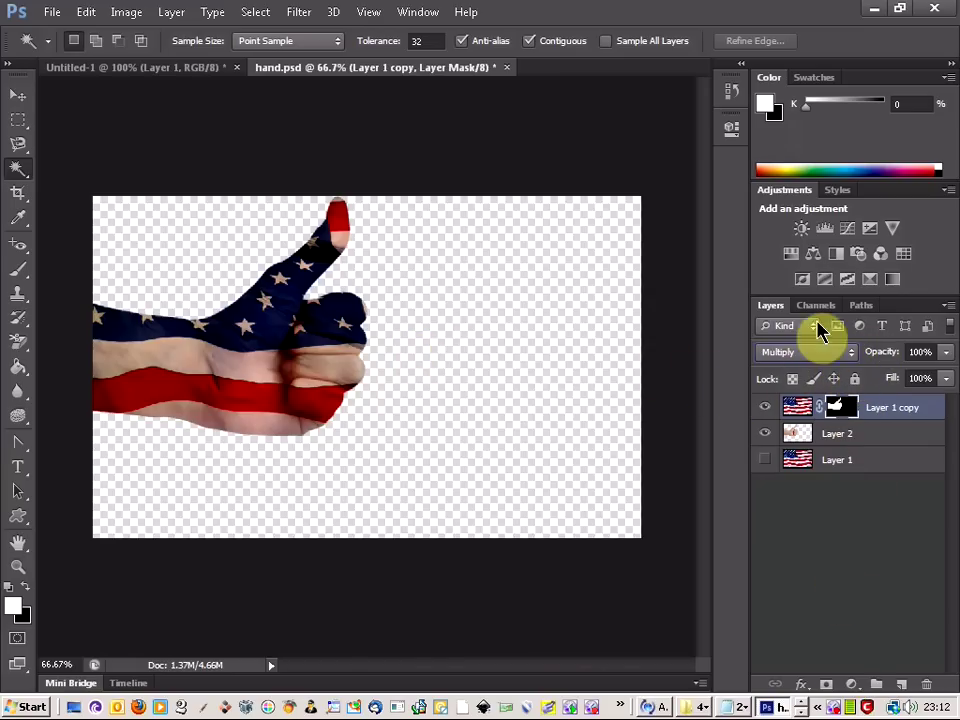
- Try Color Balance and Brightness/Contrast adjustment layers, then step backward twice to remove both
click(814, 262)
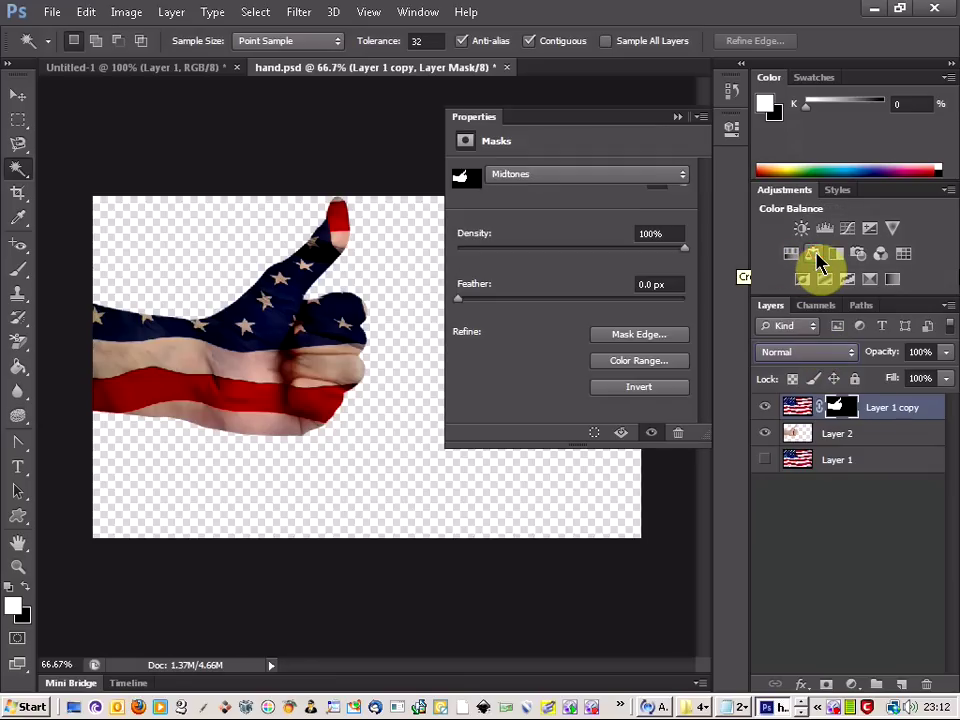
click(677, 119)
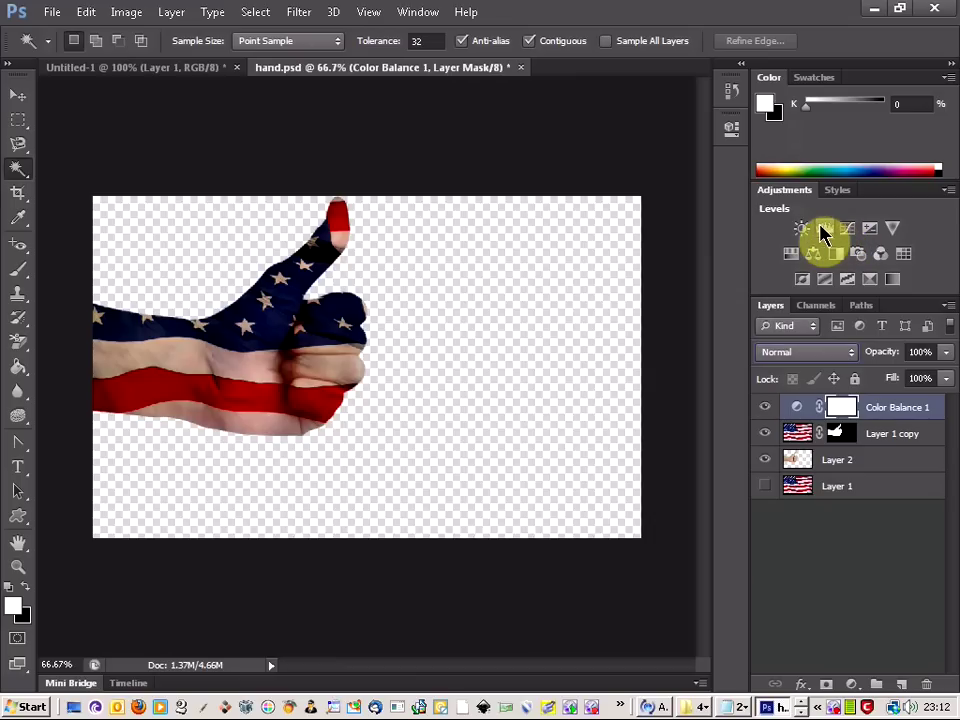
click(804, 229)
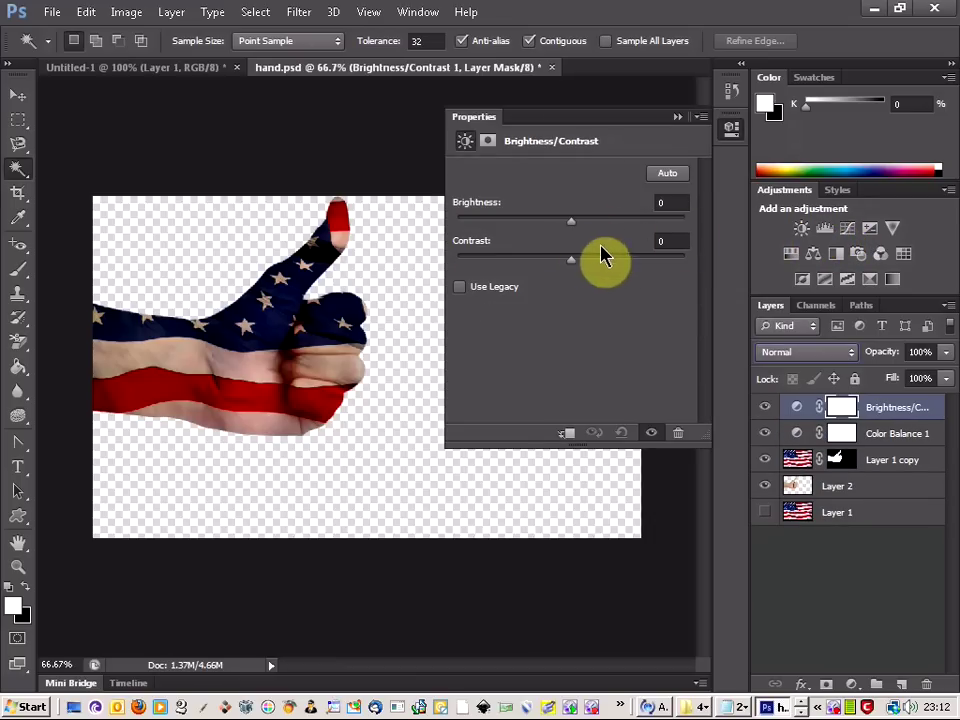
click(679, 118)
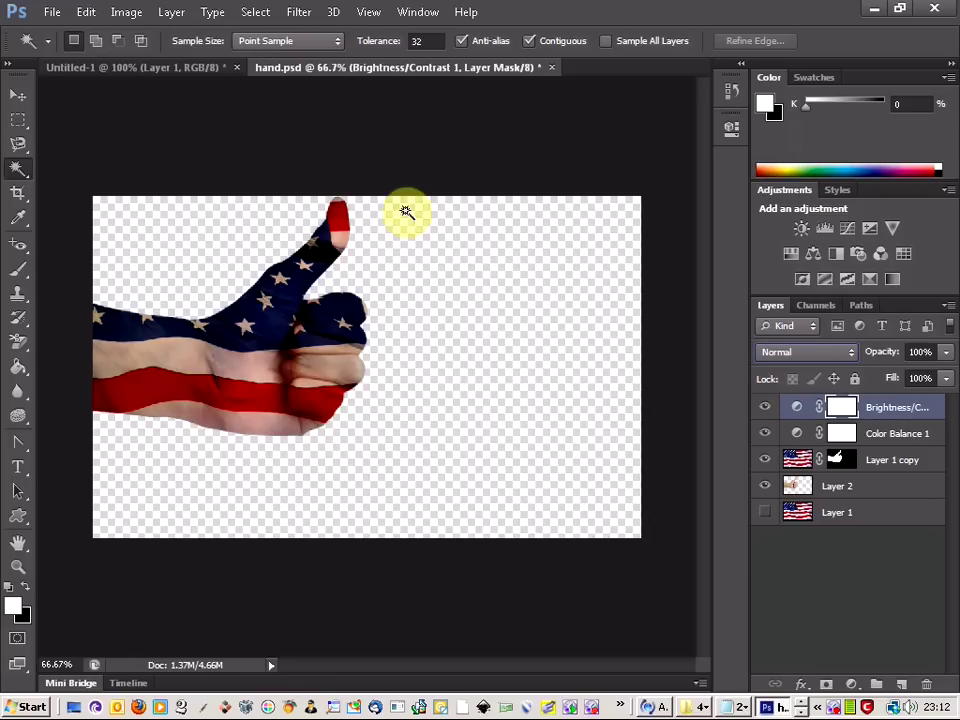
click(85, 12)
click(116, 64)
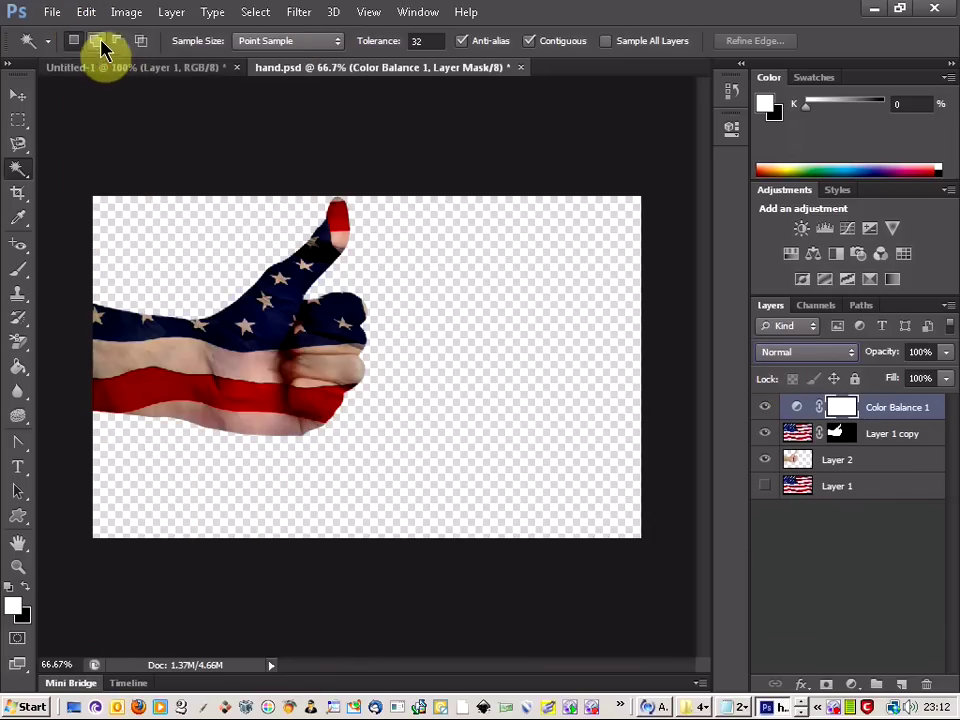
click(86, 12)
click(100, 64)
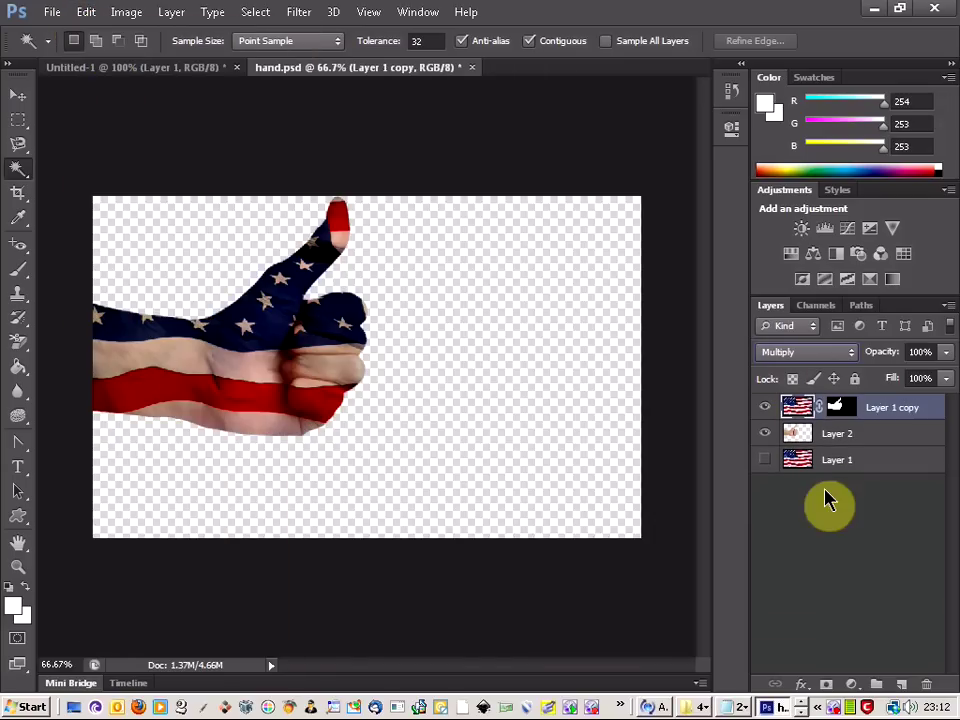
- Add a fresh Brightness/Contrast adjustment layer with brightness raised to 61
click(803, 230)
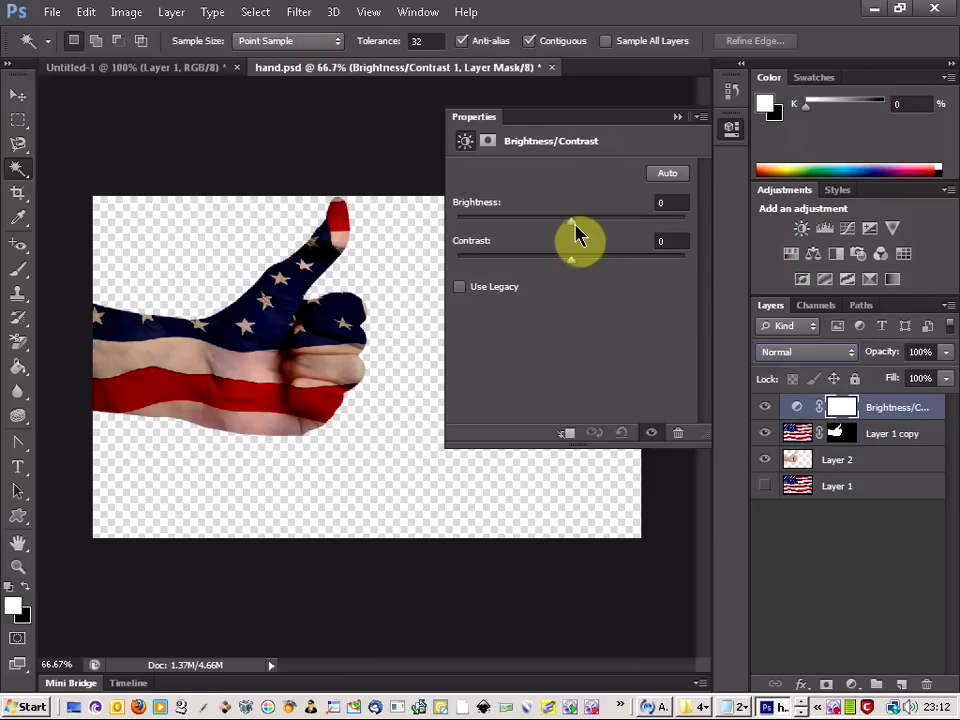
drag(575, 226, 651, 230)
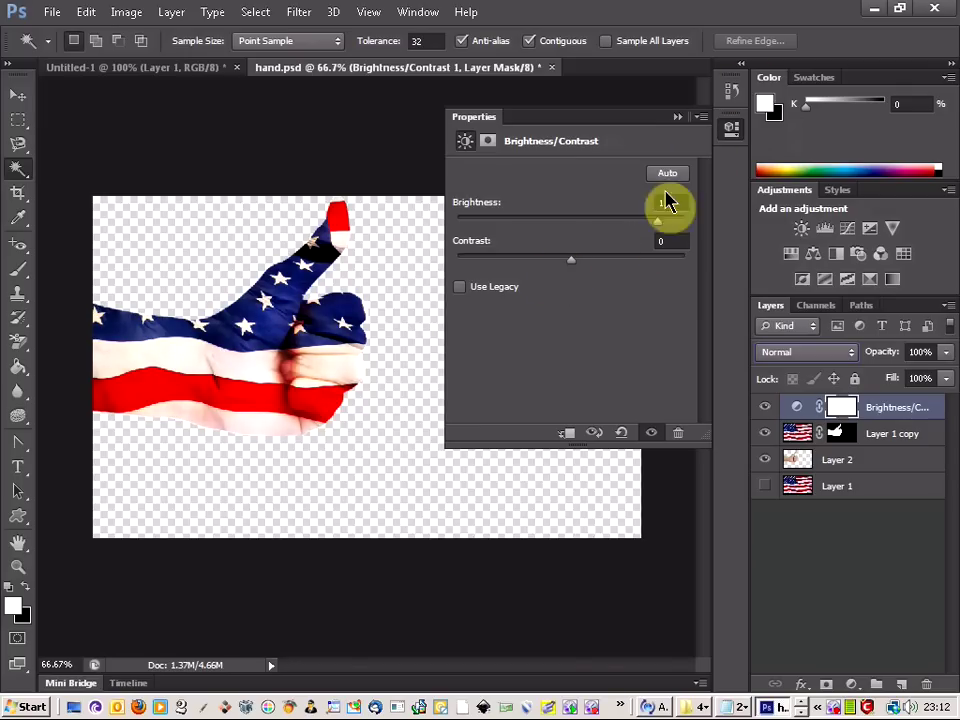
click(681, 118)
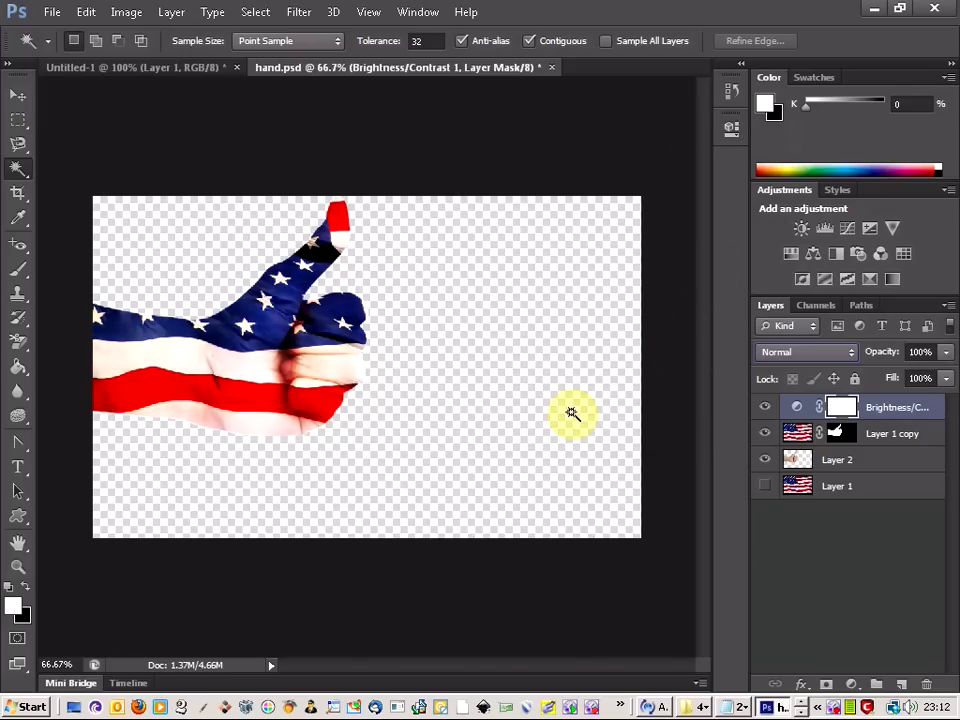
- Crop the canvas to a rectangular selection around the hand, then deselect
click(20, 121)
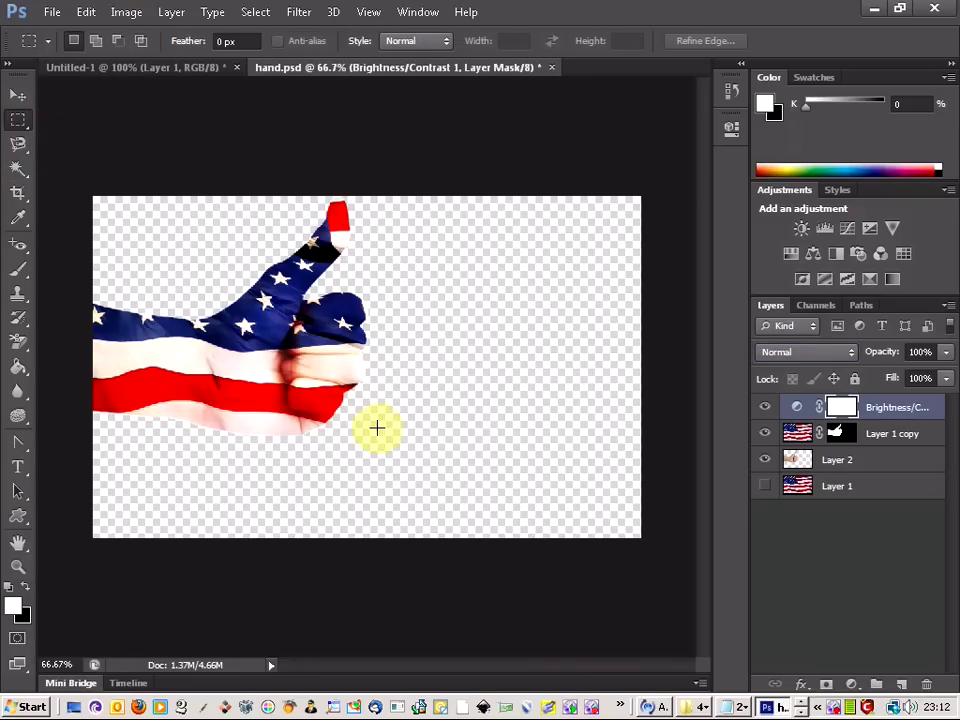
drag(395, 452, 100, 188)
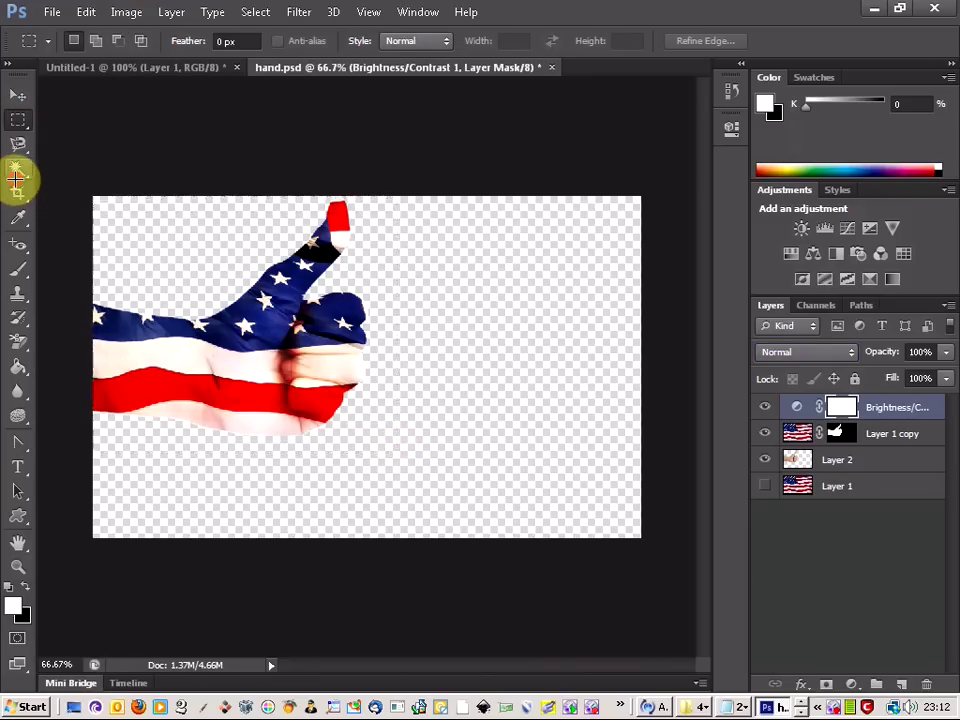
click(126, 12)
click(148, 186)
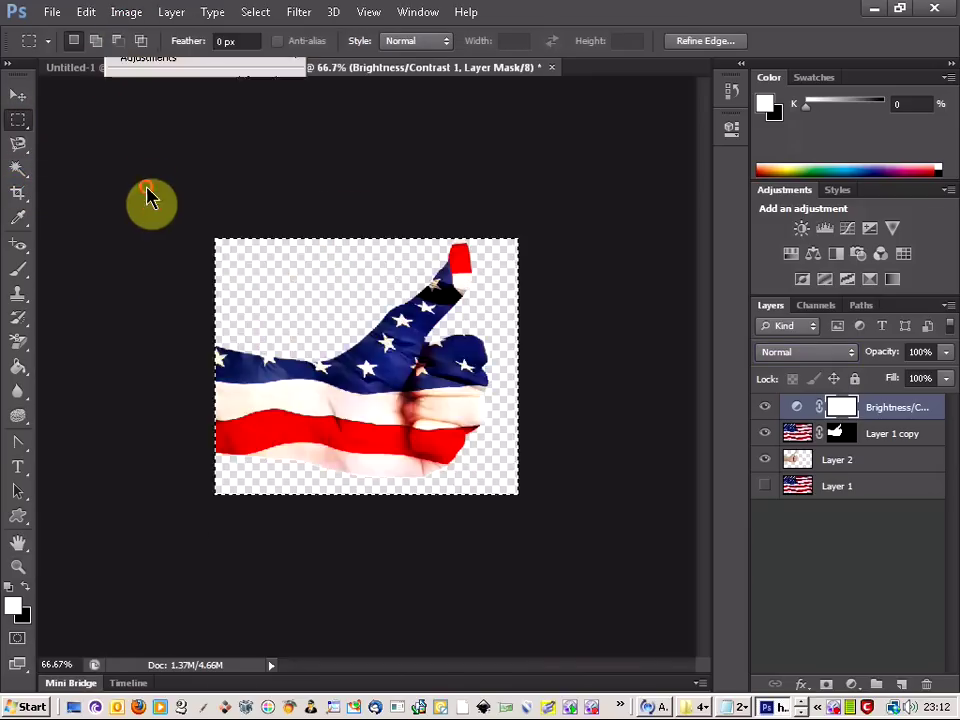
right_click(303, 308)
click(305, 320)
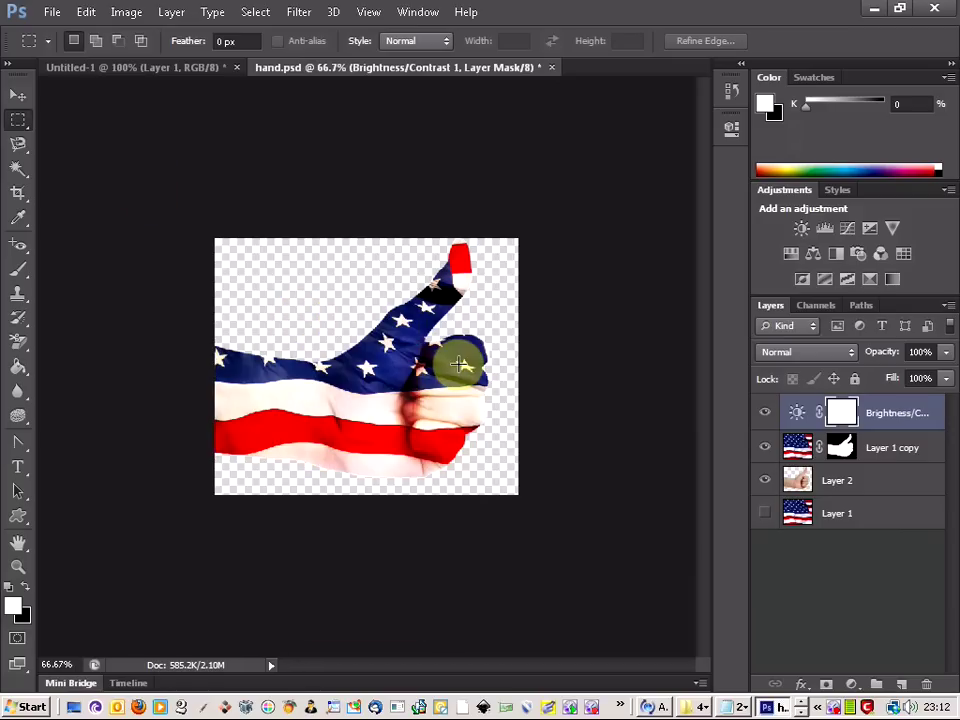